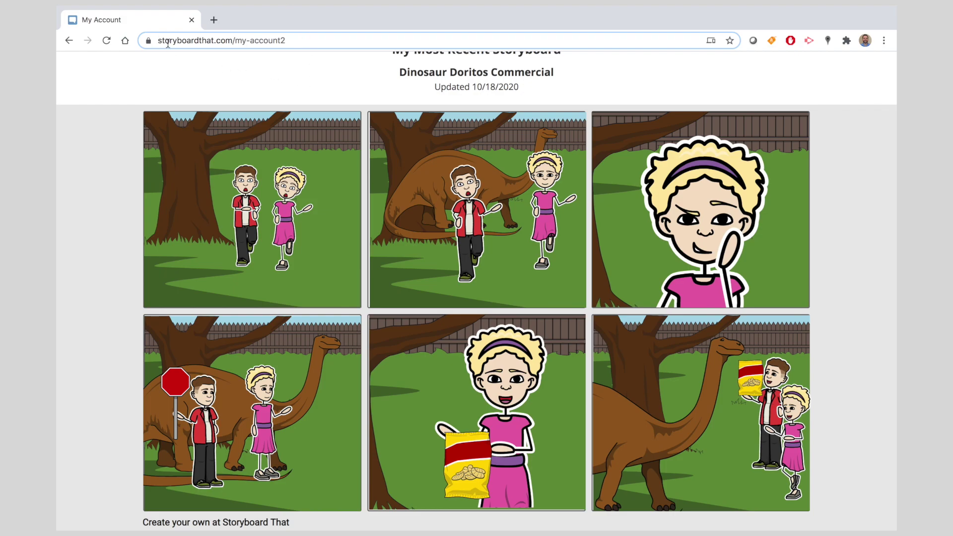
Step: Bring the Storyboard That homepage window to the front and start a new storyboard
scroll(319, 90, "up", 1)
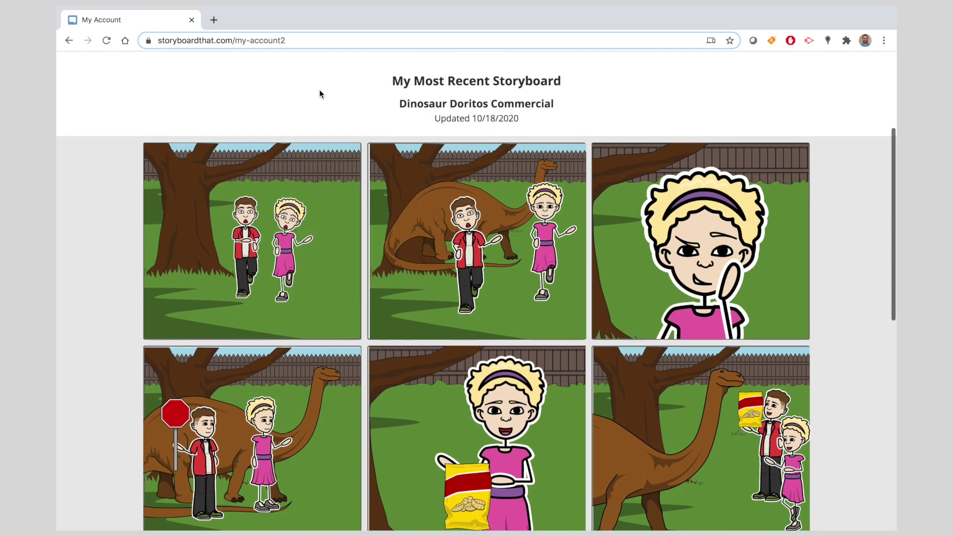
scroll(320, 90, "down", 1)
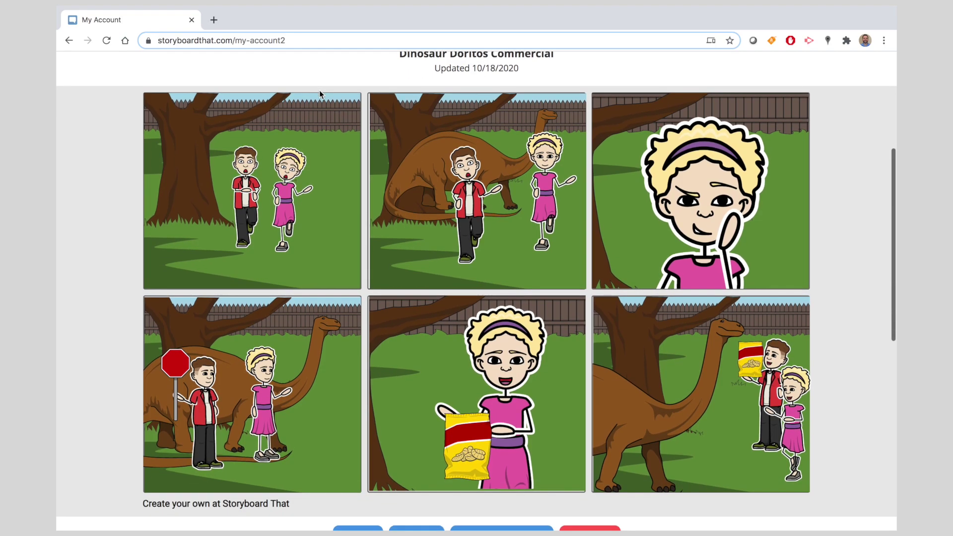
scroll(320, 94, "up", 1)
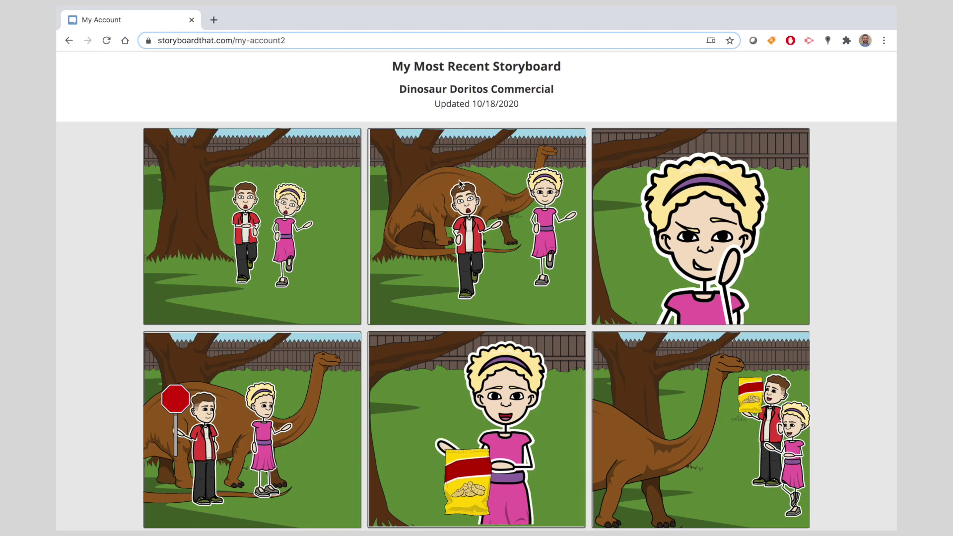
scroll(458, 183, "down", 1)
scroll(459, 183, "up", 1)
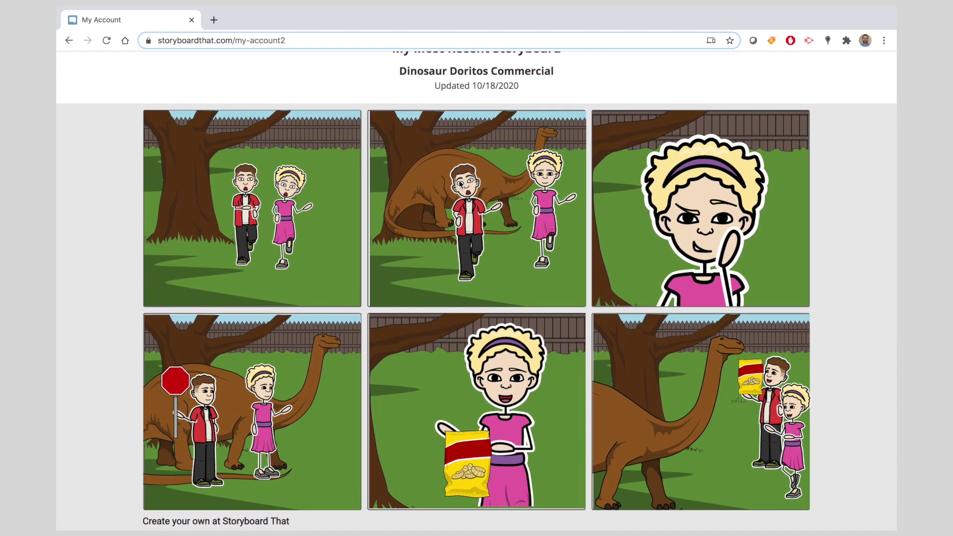
mouse_move(288, 8)
left_click(375, 11)
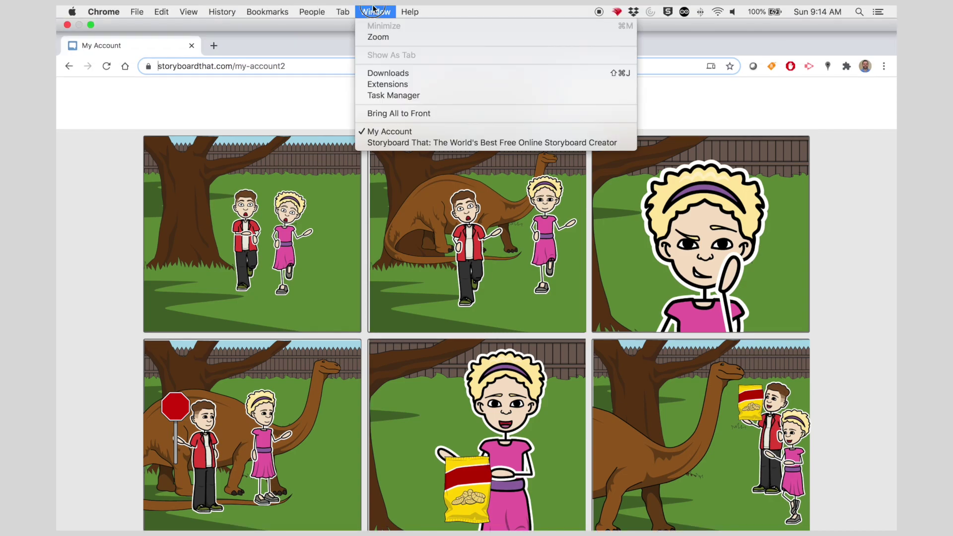
left_click(424, 144)
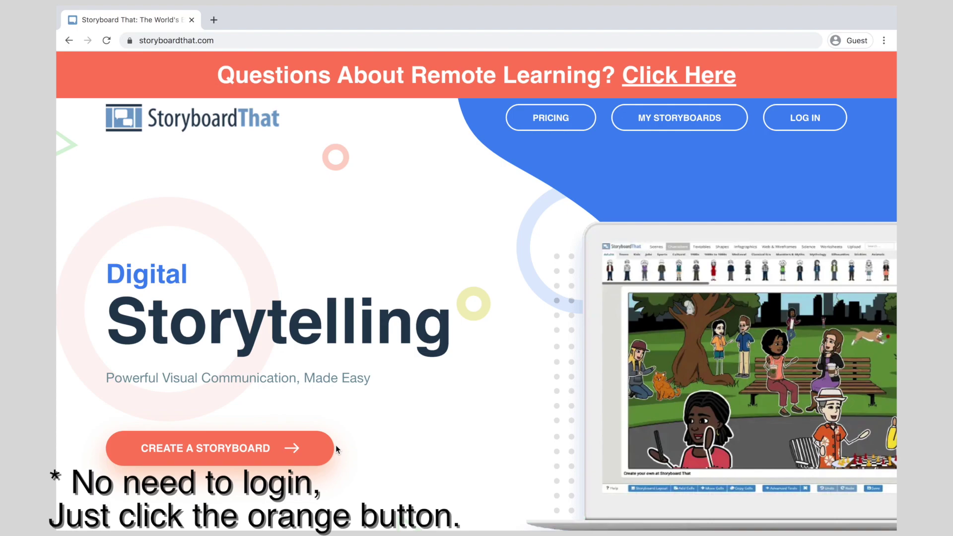
scroll(385, 449, "down", 1)
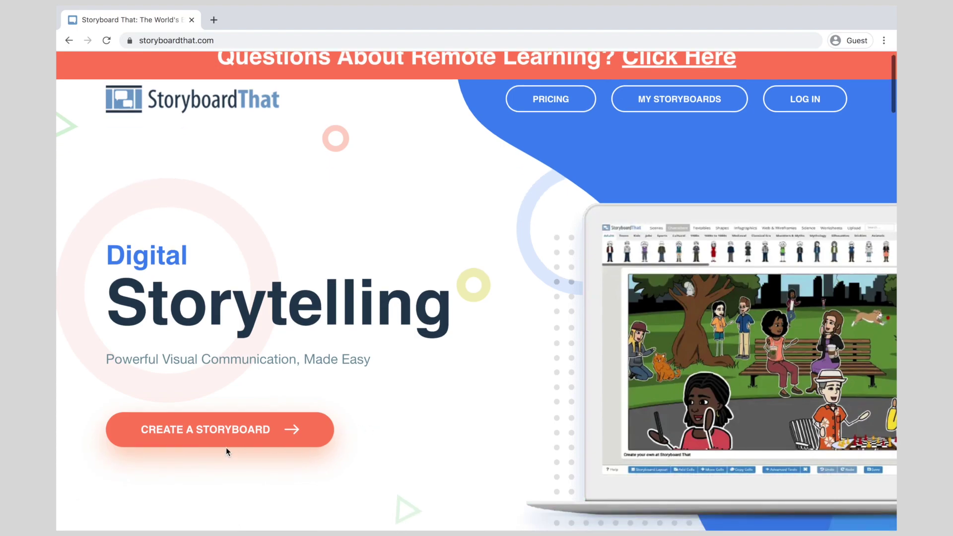
left_click(224, 436)
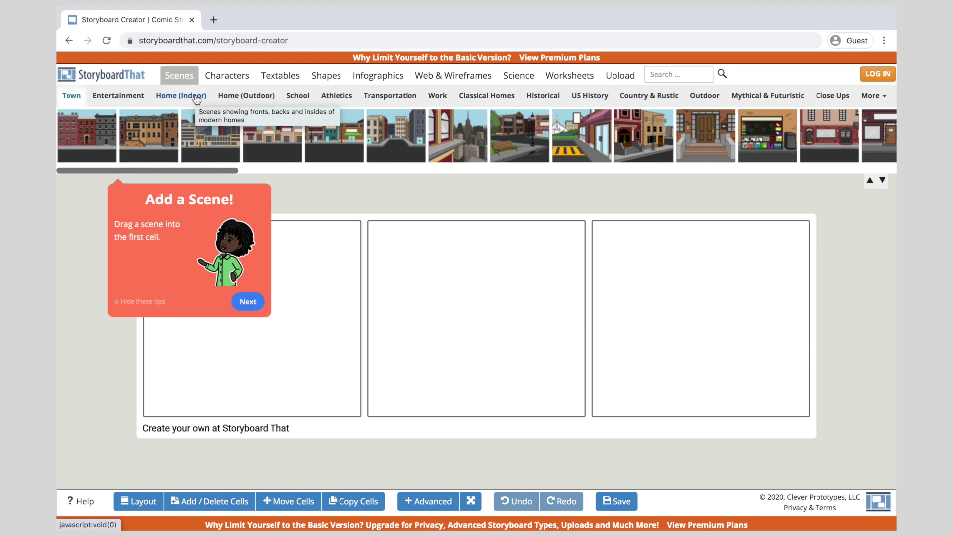
Step: Put the Home (Outdoor) backyard scene with the large tree and wooden fence into cell 1
left_click(245, 96)
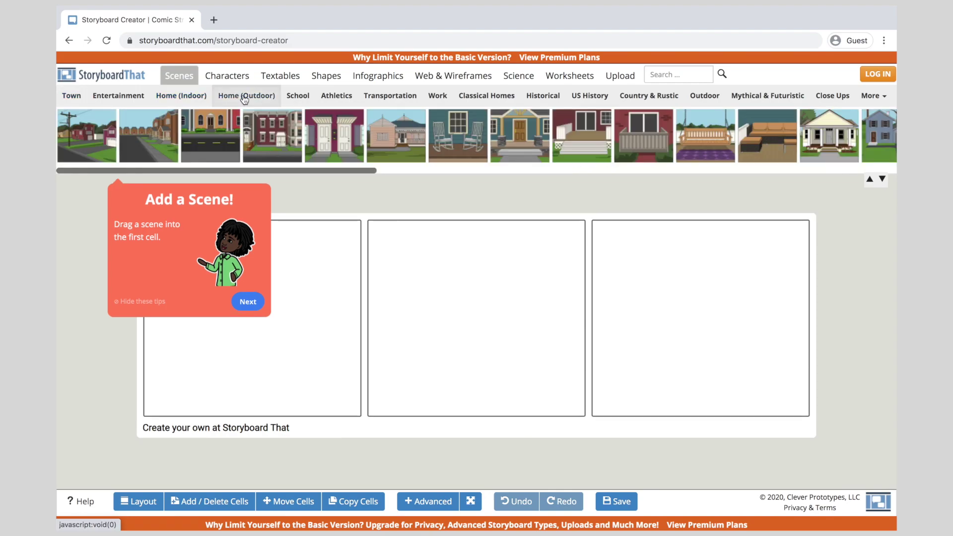
scroll(634, 152, "right", 6)
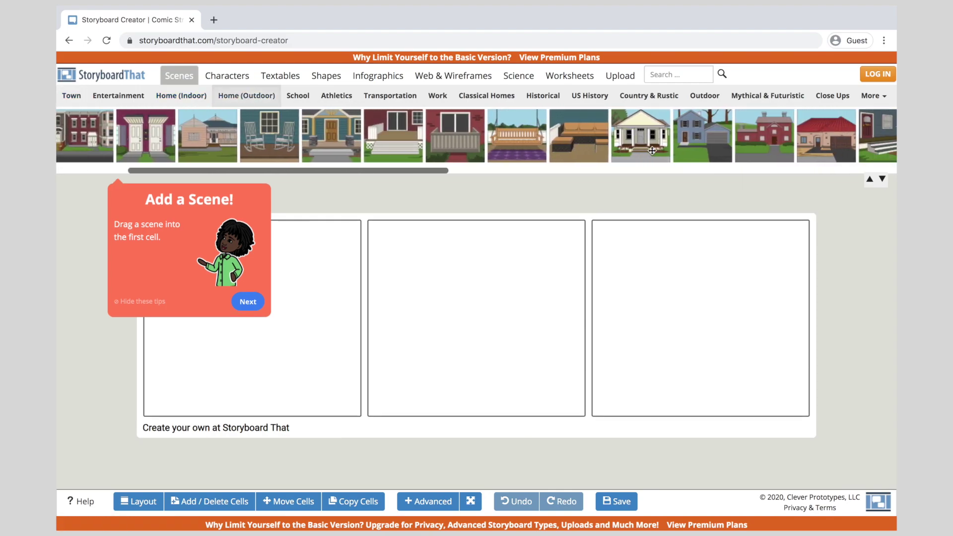
scroll(648, 149, "right", 9)
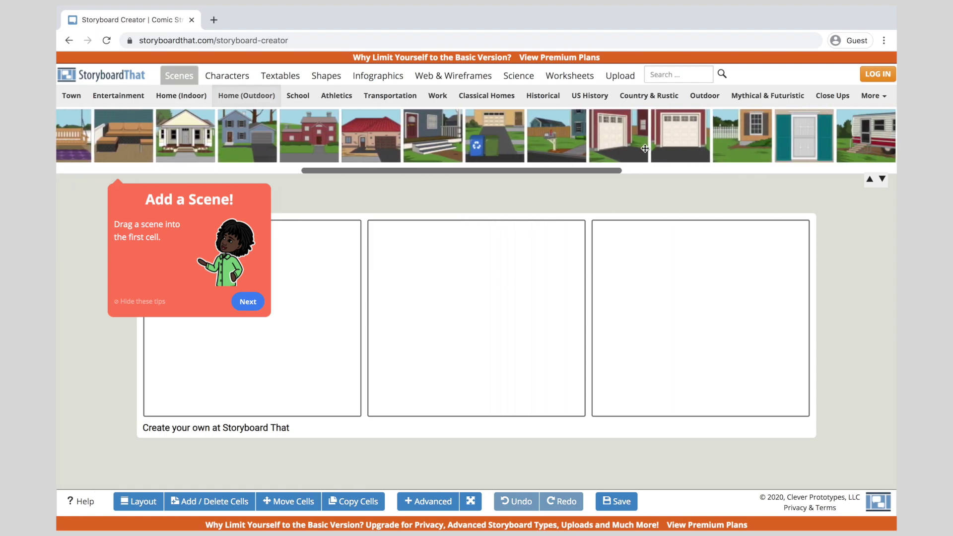
scroll(645, 149, "right", 7)
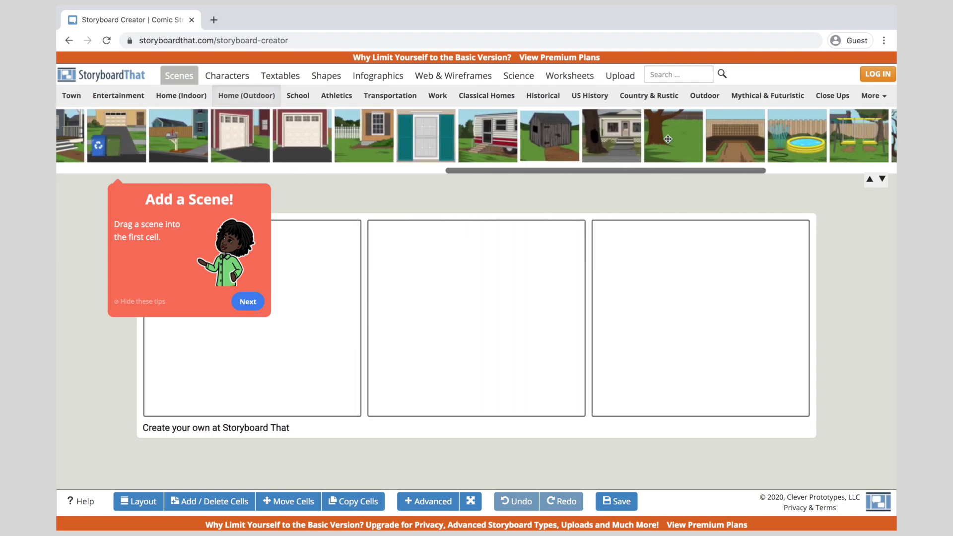
left_click_drag(675, 142, 260, 292)
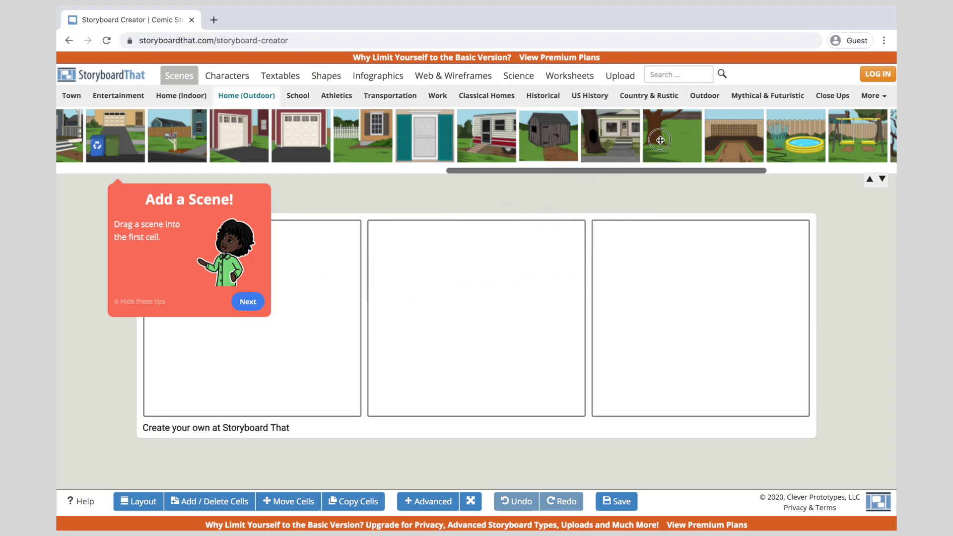
left_click(248, 301)
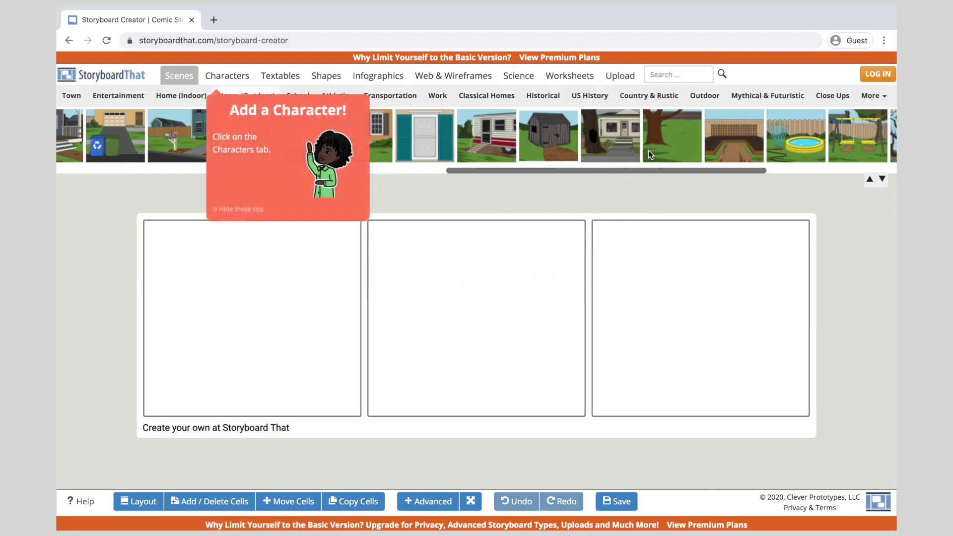
left_click_drag(666, 133, 204, 306)
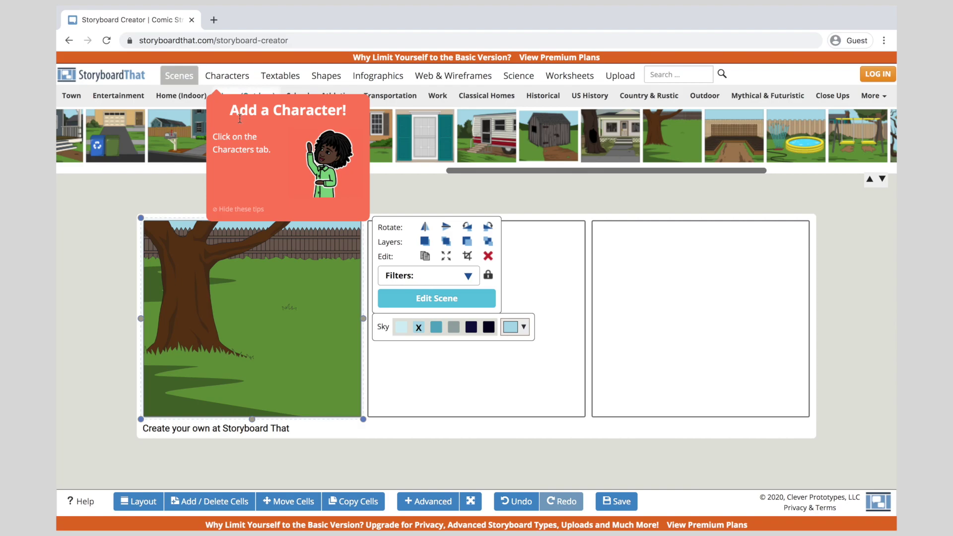
Step: Add the pink-dress girl from the Kids characters to the first cell
left_click(227, 75)
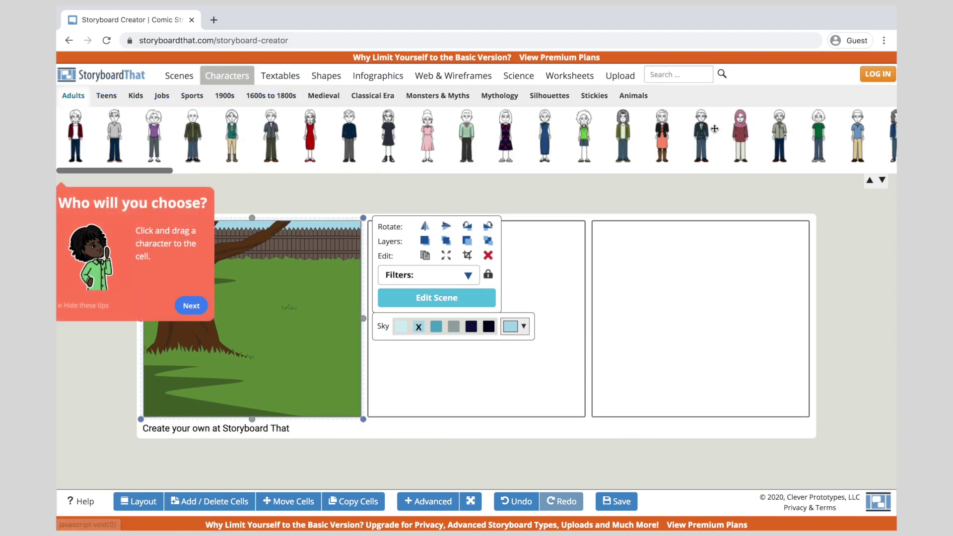
left_click(195, 307)
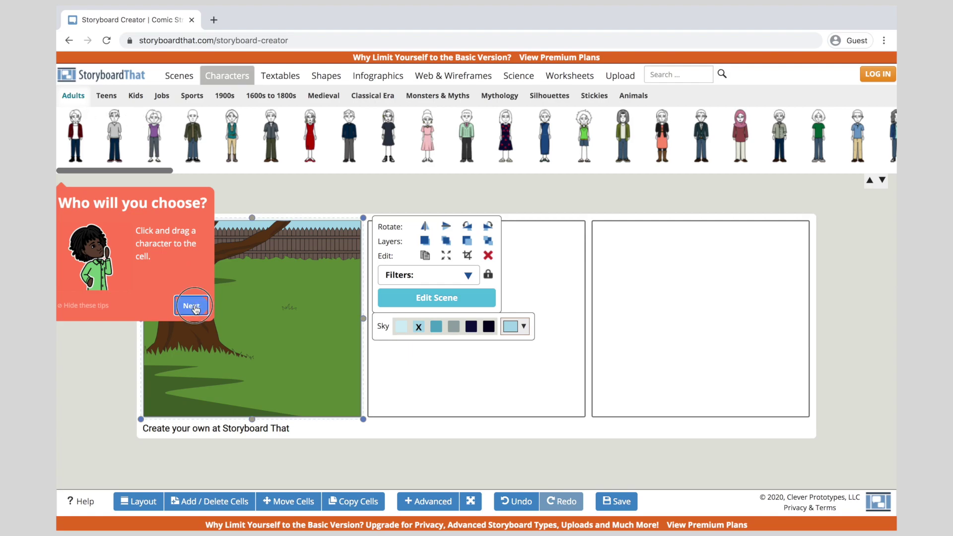
left_click(136, 99)
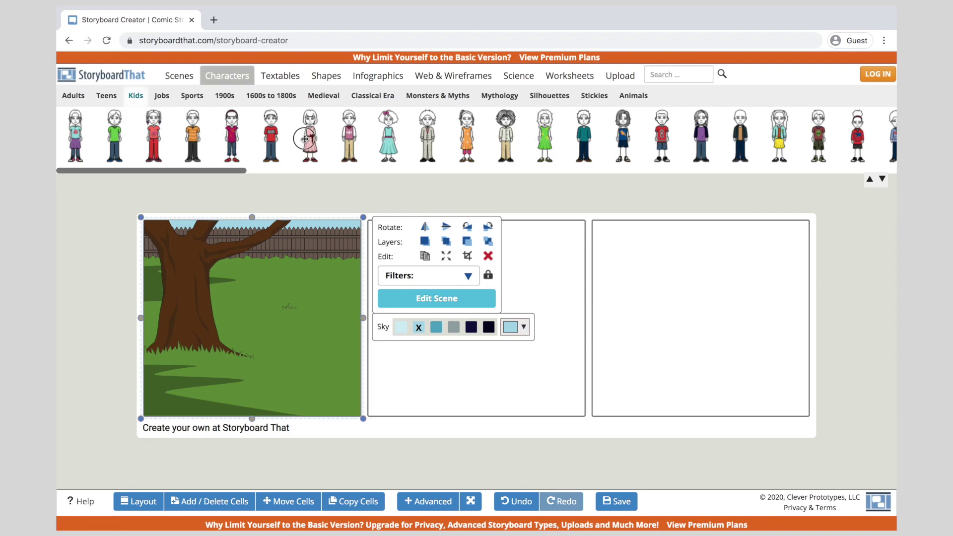
left_click_drag(311, 137, 214, 318)
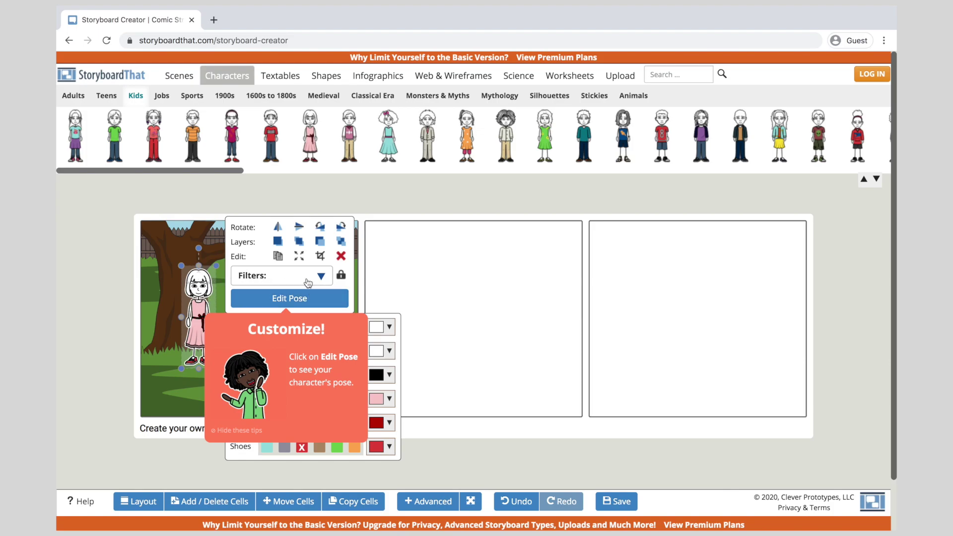
Step: Give the girl a Walking pose with yellow hair and light beige skin
left_click(297, 299)
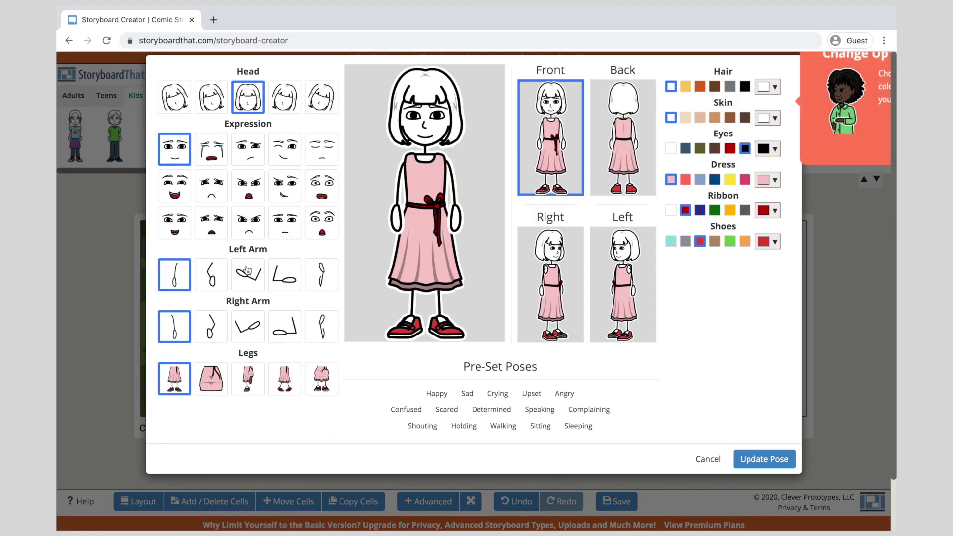
left_click(286, 285)
left_click(284, 328)
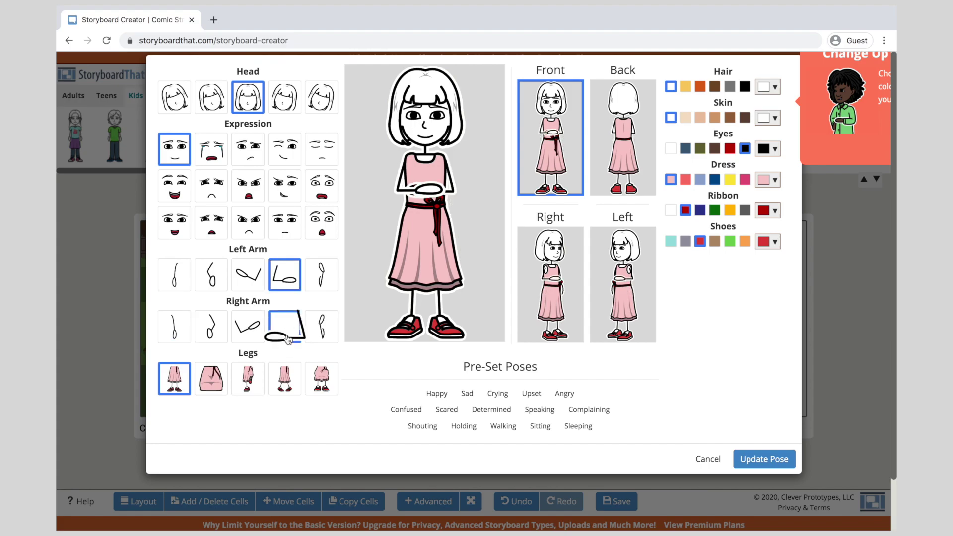
left_click(503, 427)
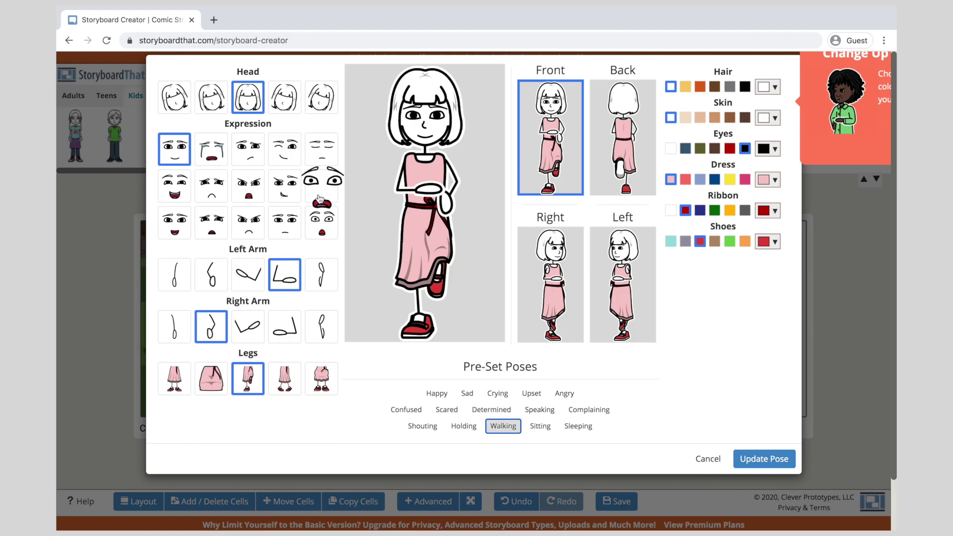
left_click(687, 93)
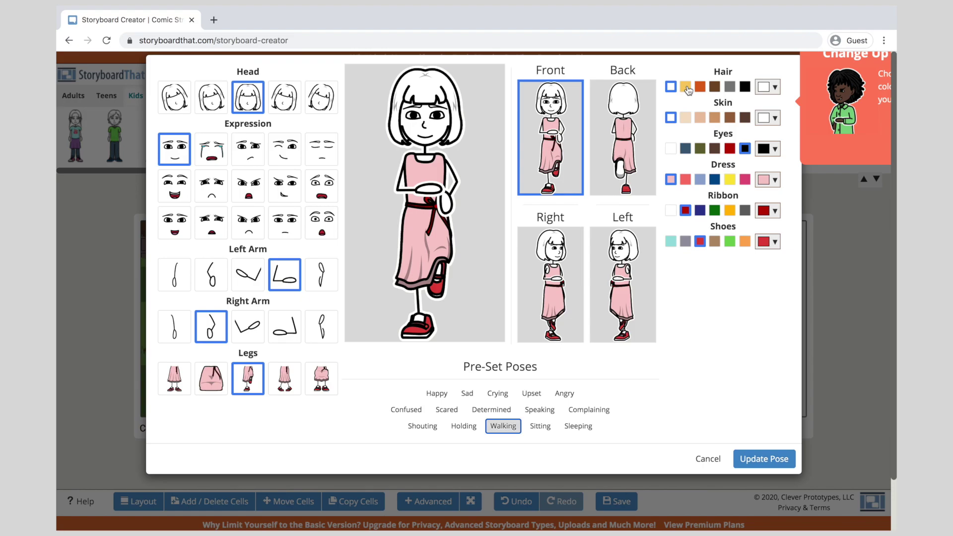
left_click(688, 120)
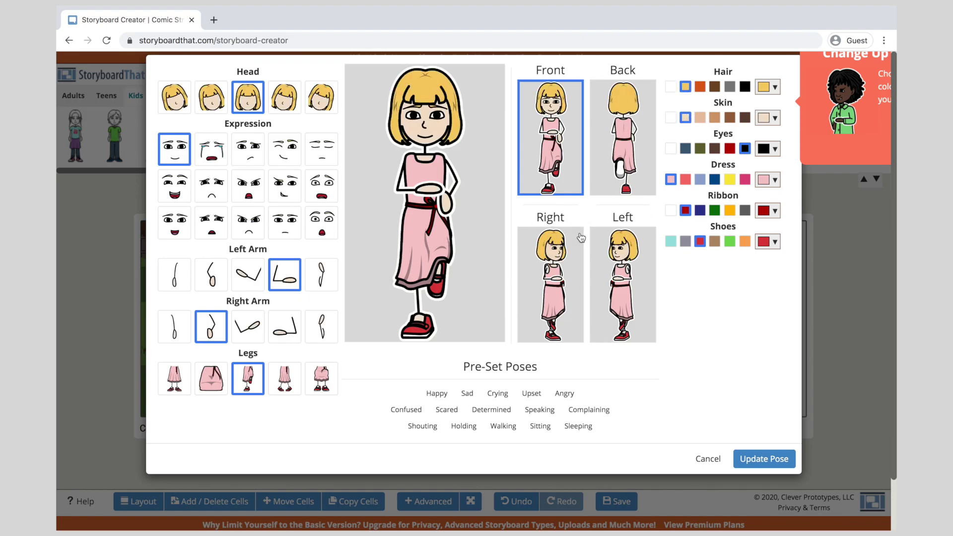
left_click(765, 459)
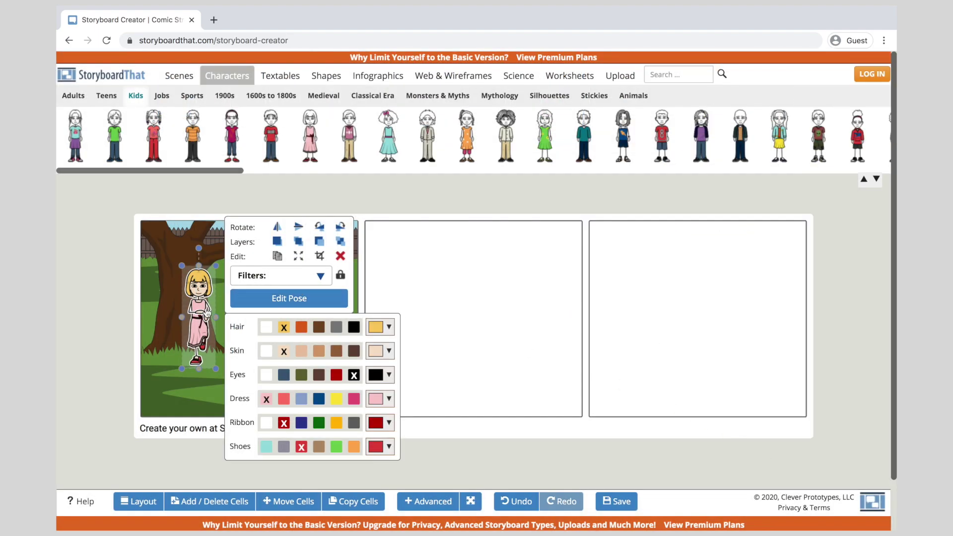
Step: Shift the girl right in cell 1 and add the red-shirt boy beside her
left_click(412, 256)
left_click(203, 305)
left_click_drag(205, 308, 273, 306)
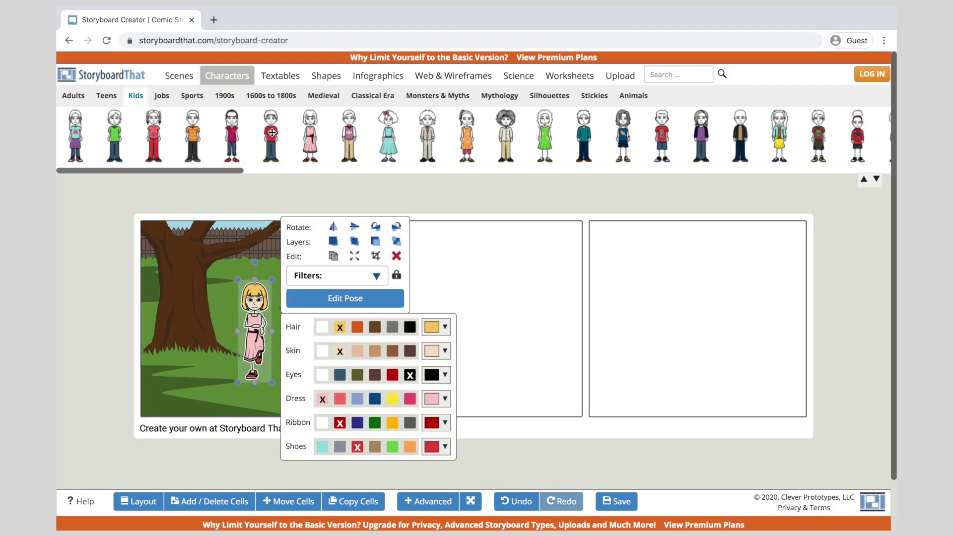
left_click_drag(273, 132, 299, 335)
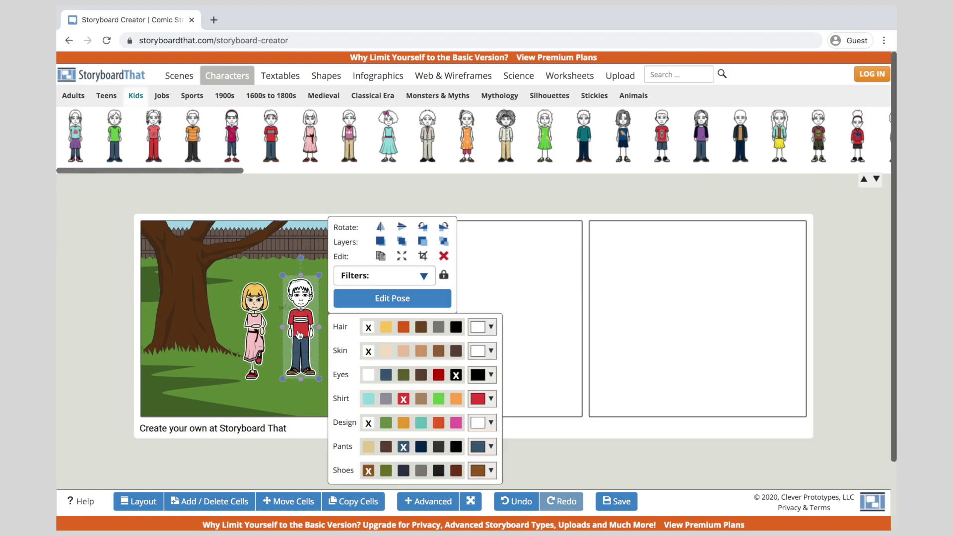
Step: Try a frightened face, crossed legs and bent arm on the boy, then pick Walking
left_click(416, 304)
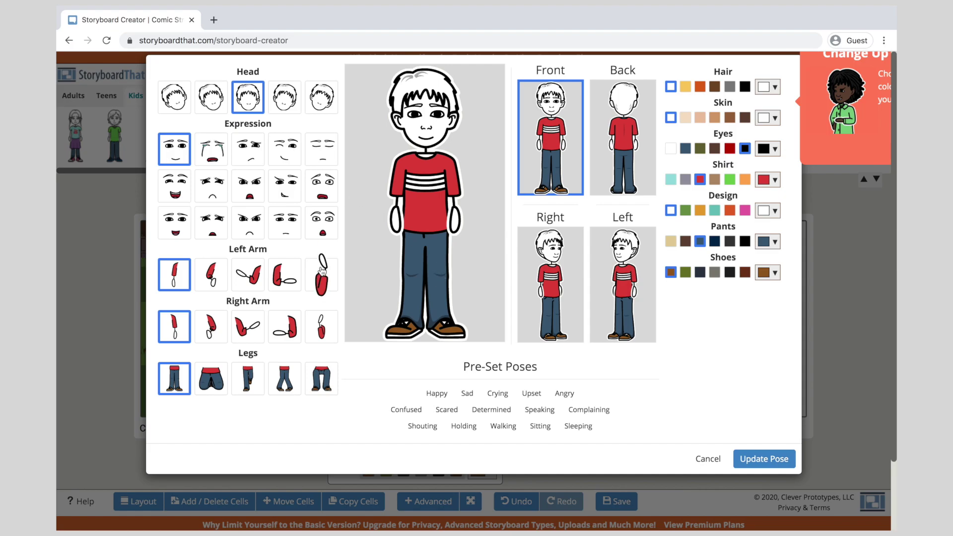
left_click(323, 188)
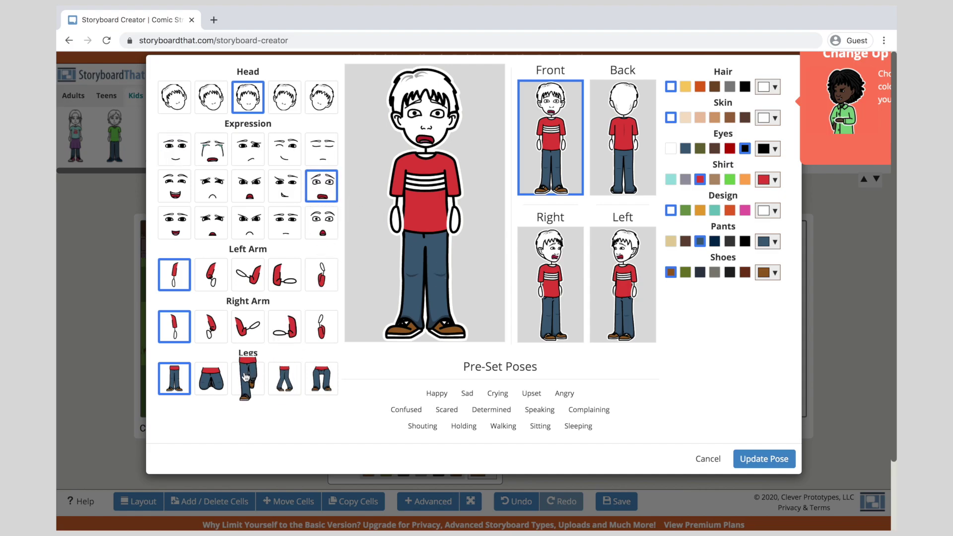
left_click(281, 382)
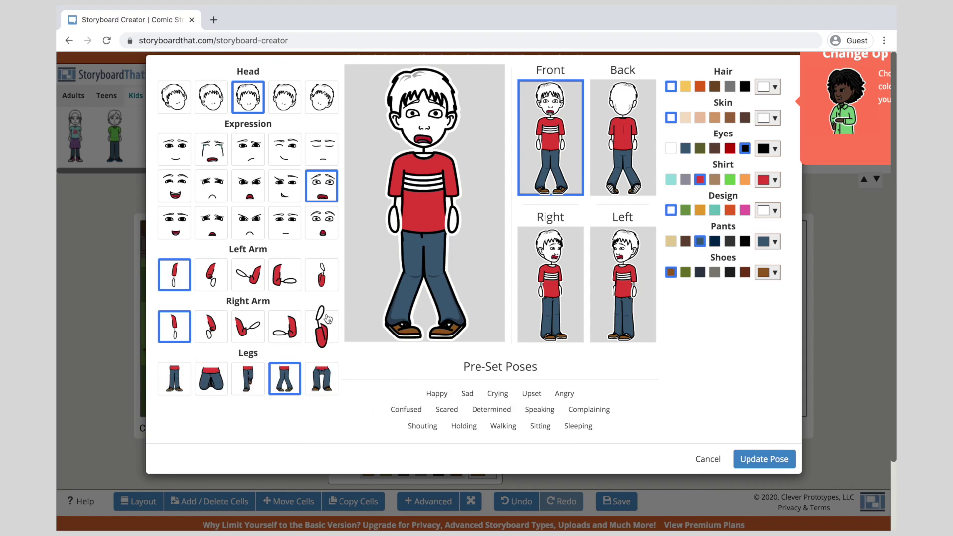
left_click(289, 326)
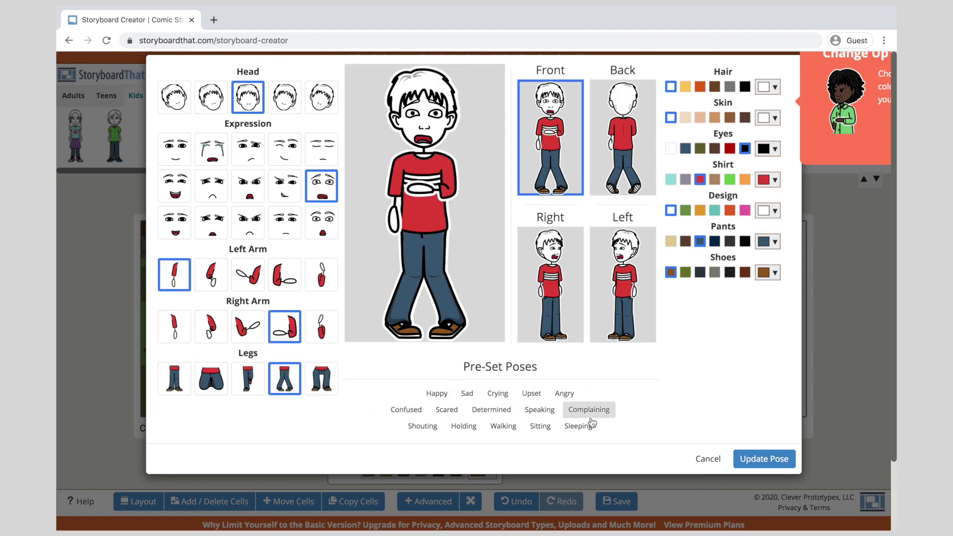
left_click(503, 426)
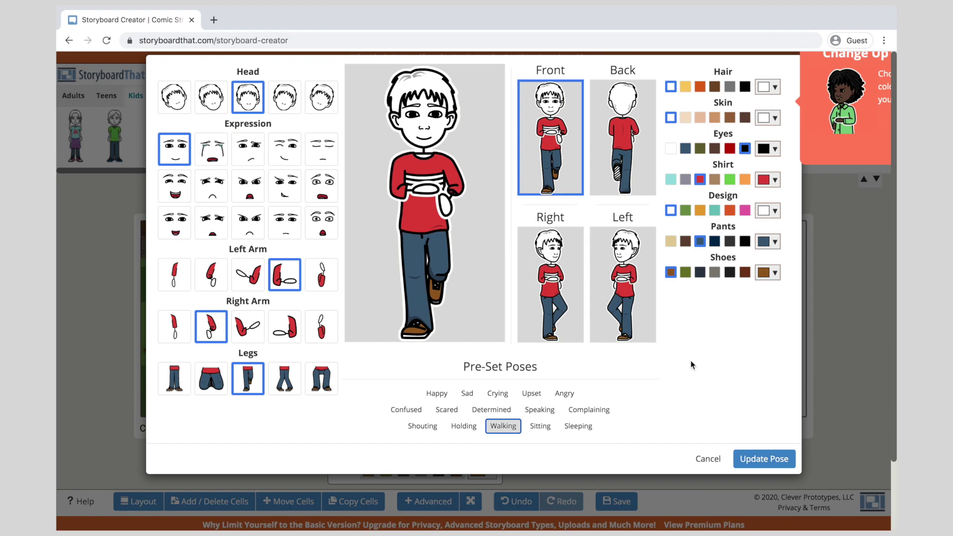
Step: Apply the boy's walking pose and drag him over onto the girl
left_click(770, 456)
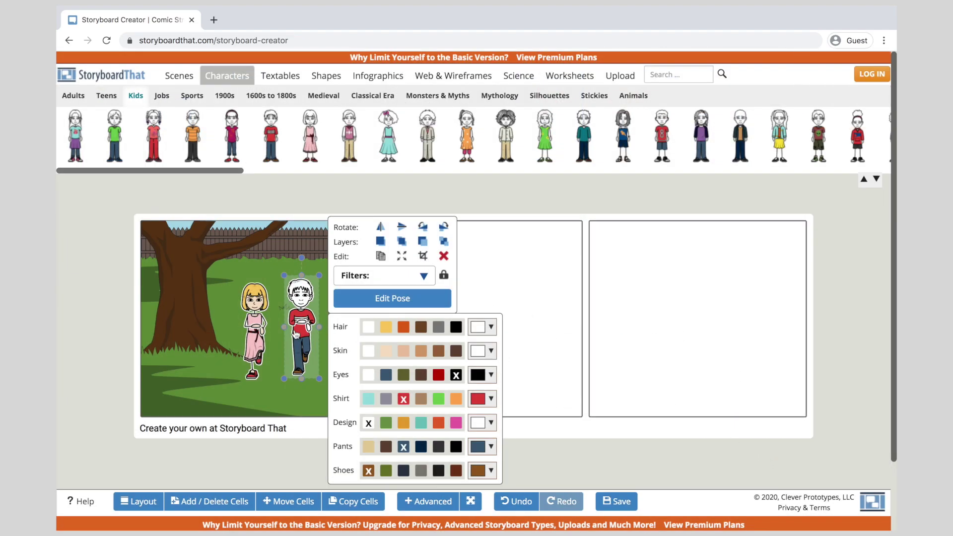
left_click(500, 274)
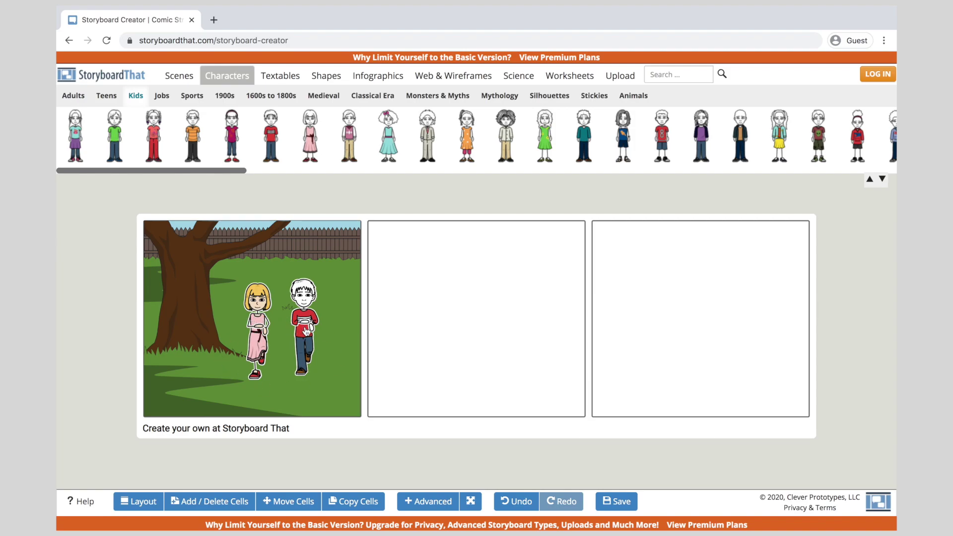
left_click_drag(307, 328, 263, 330)
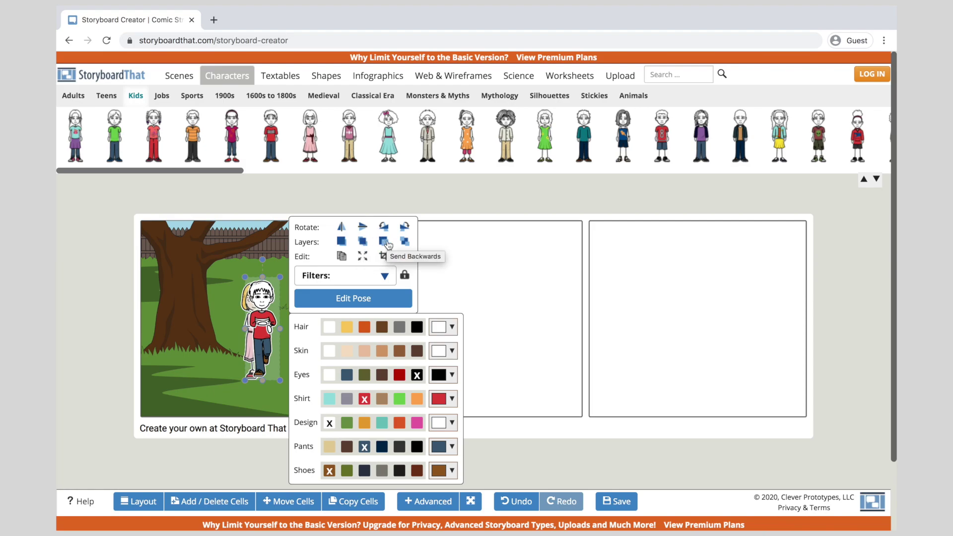
Step: Fix the layering with Send Backwards and move the boy out to the girl's right
left_click(388, 246)
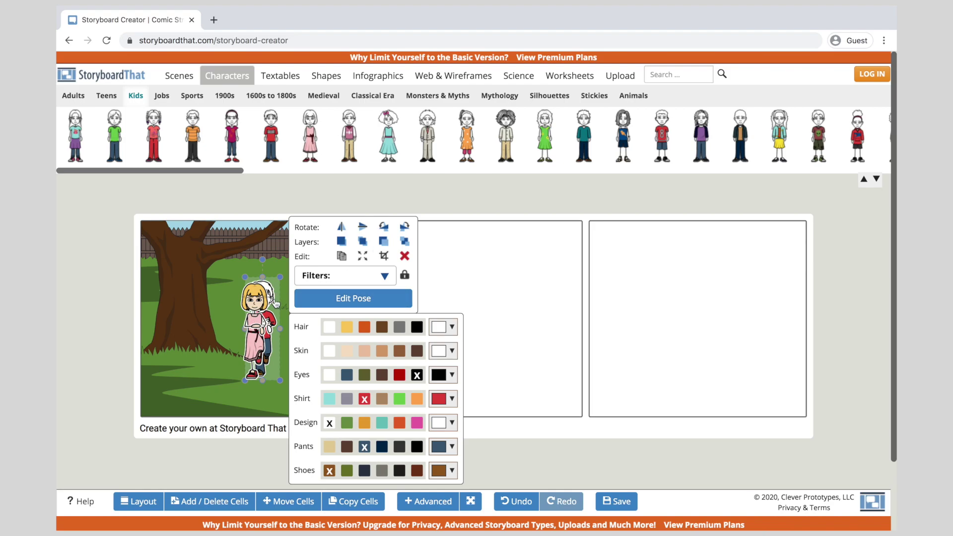
left_click(405, 242)
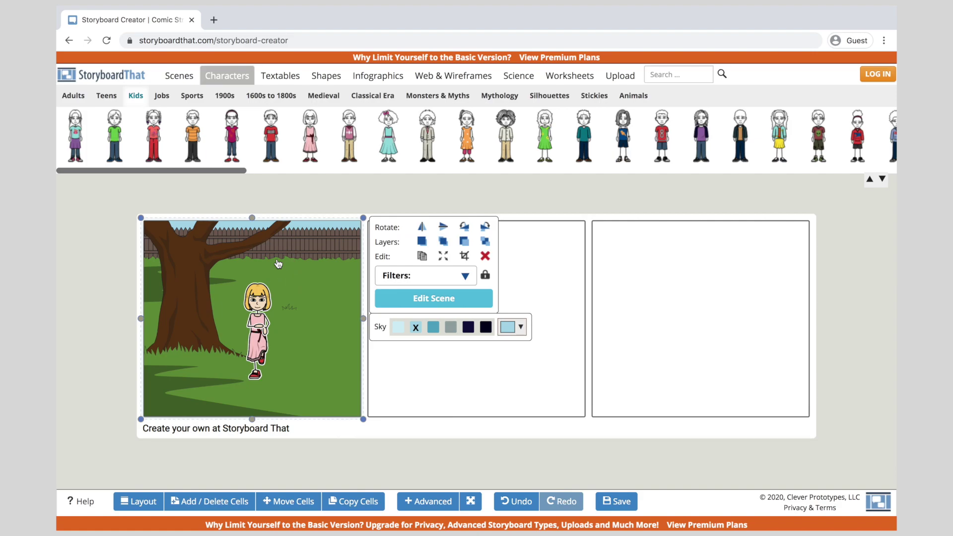
left_click(278, 264)
left_click(485, 242)
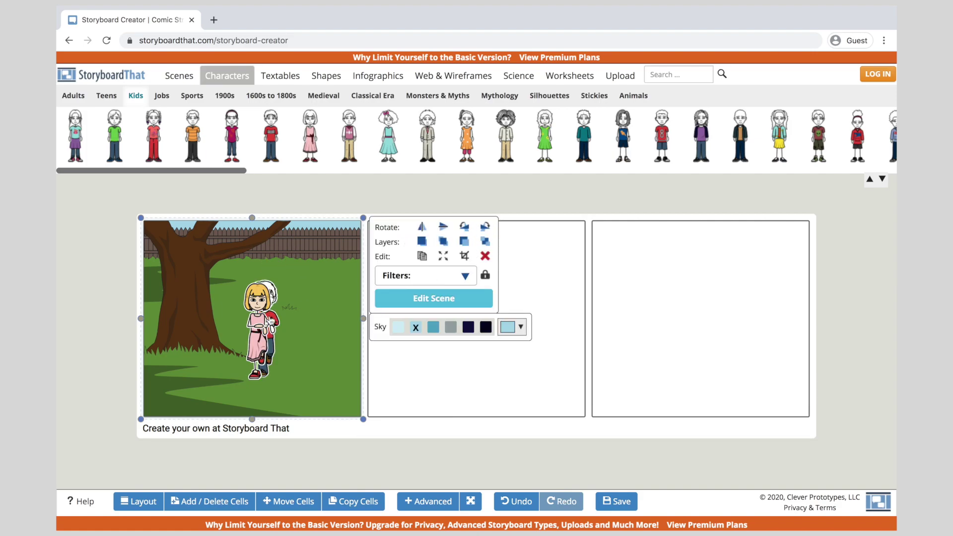
left_click(275, 321)
left_click_drag(274, 321, 300, 311)
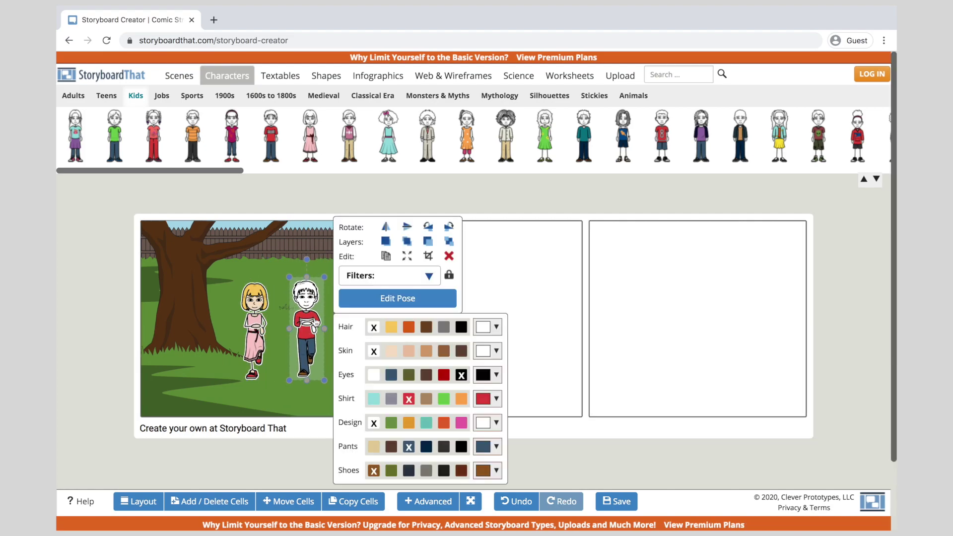
Step: Recolor the boy with brown hair and light peach skin
left_click(392, 329)
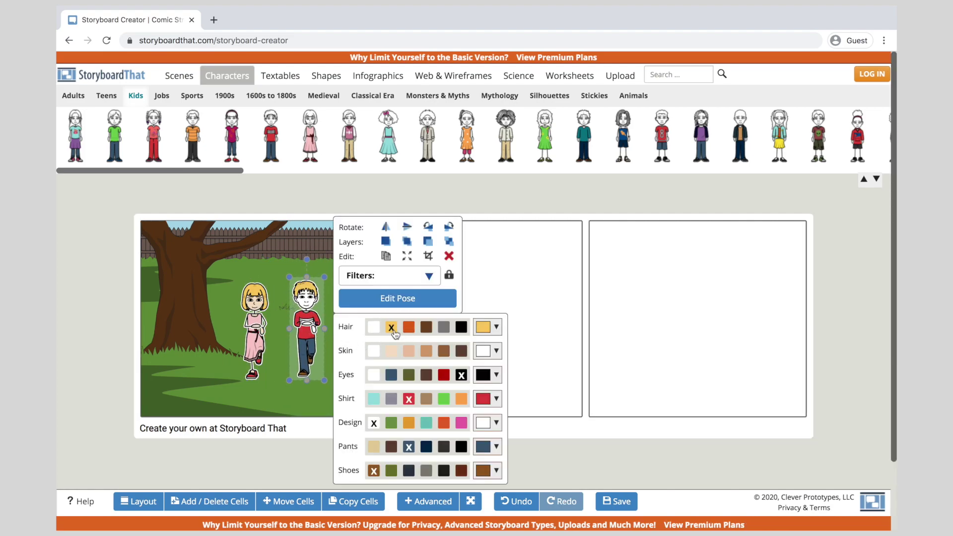
left_click(429, 332)
left_click(393, 353)
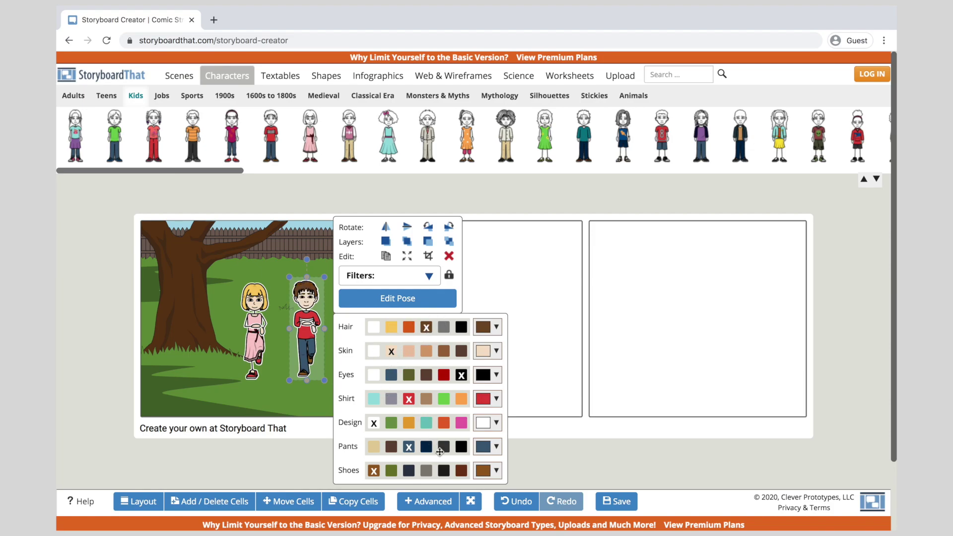
left_click(521, 264)
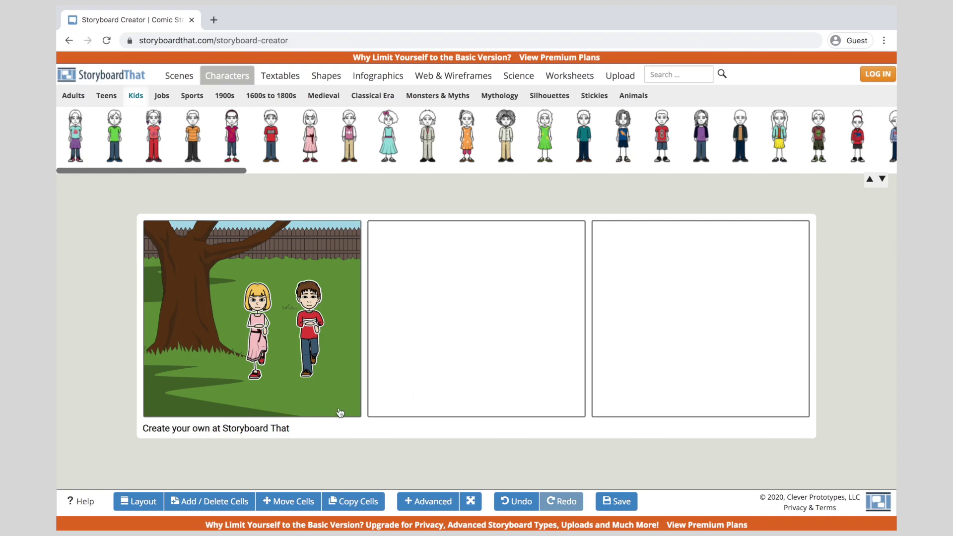
Step: Change the storyboard to a six-cell 3 x 2 layout
left_click(198, 502)
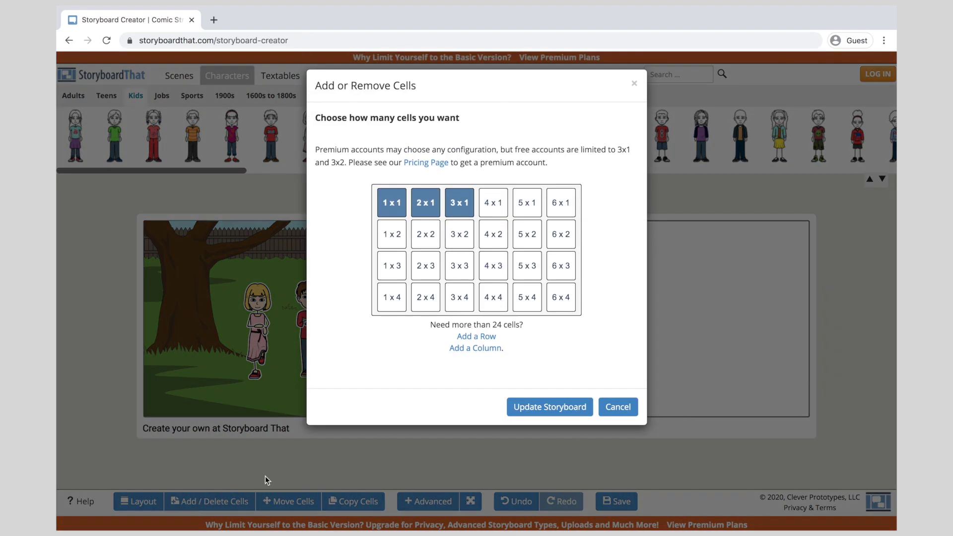
left_click(461, 237)
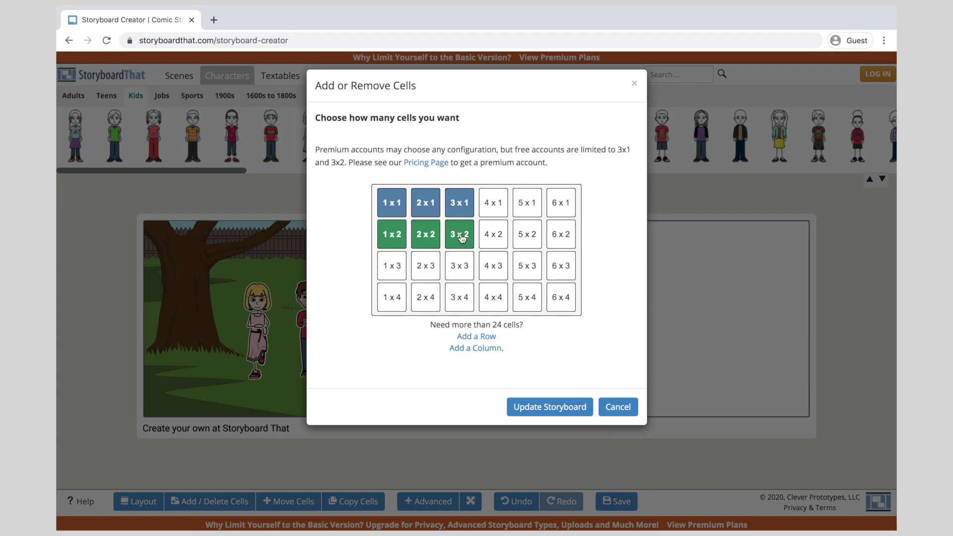
left_click(563, 407)
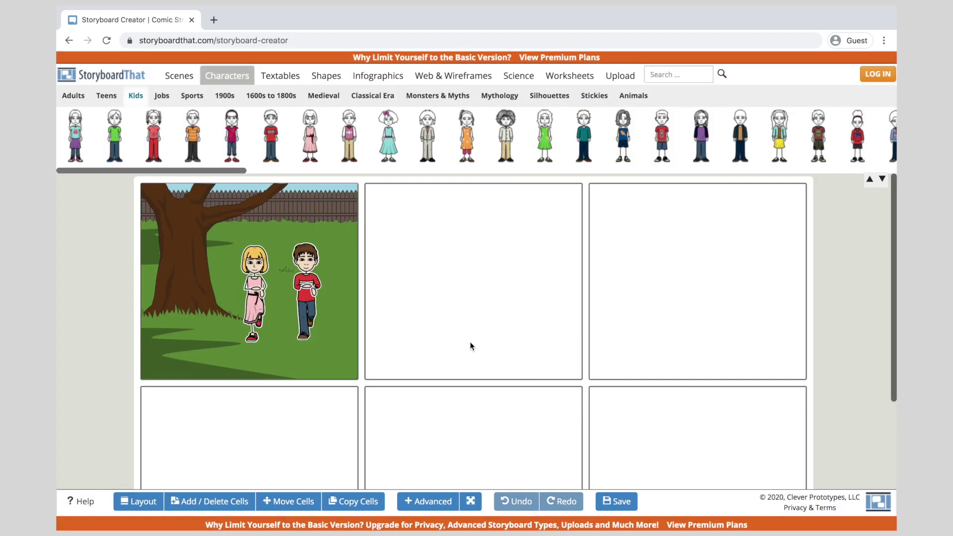
scroll(474, 354, "down", 1)
scroll(473, 354, "down", 1)
scroll(473, 354, "up", 2)
Step: Copy the backyard scene with the girl and boy into the second cell
left_click(278, 353)
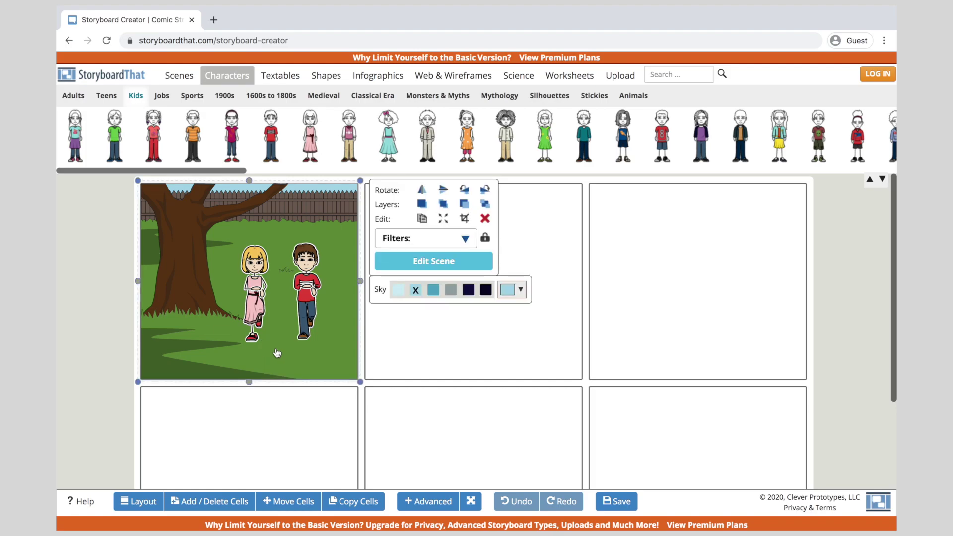
left_click(260, 294)
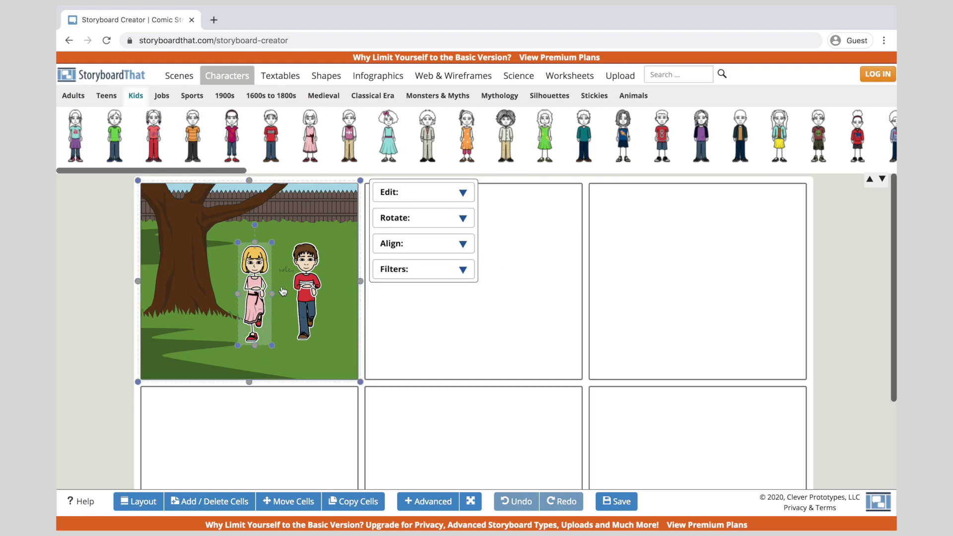
left_click(309, 287, "shift")
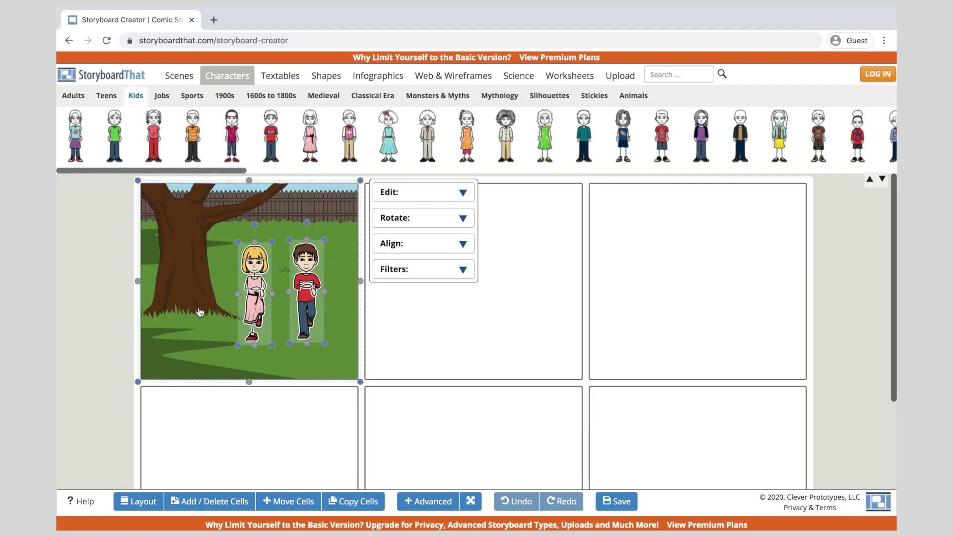
left_click(436, 195)
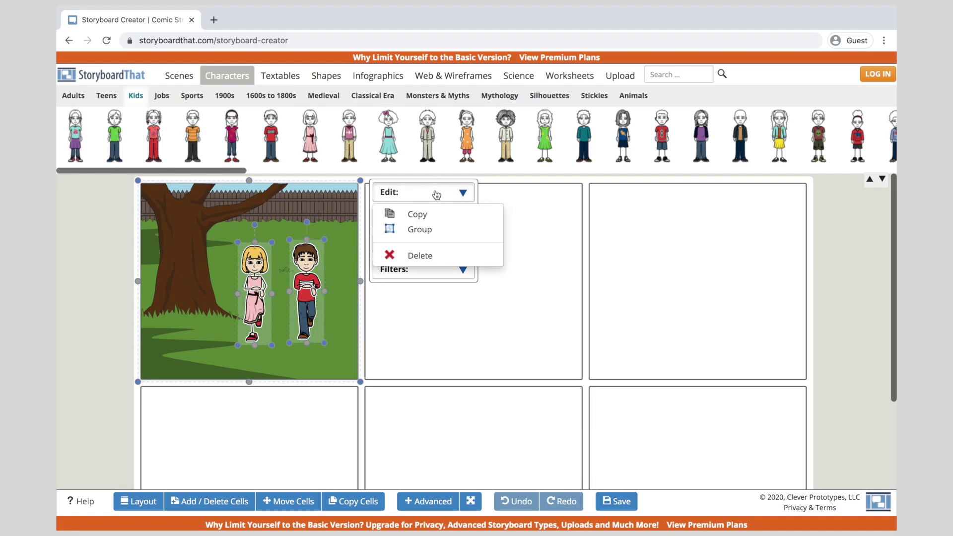
left_click(389, 213)
left_click_drag(336, 388, 548, 372)
left_click(520, 400)
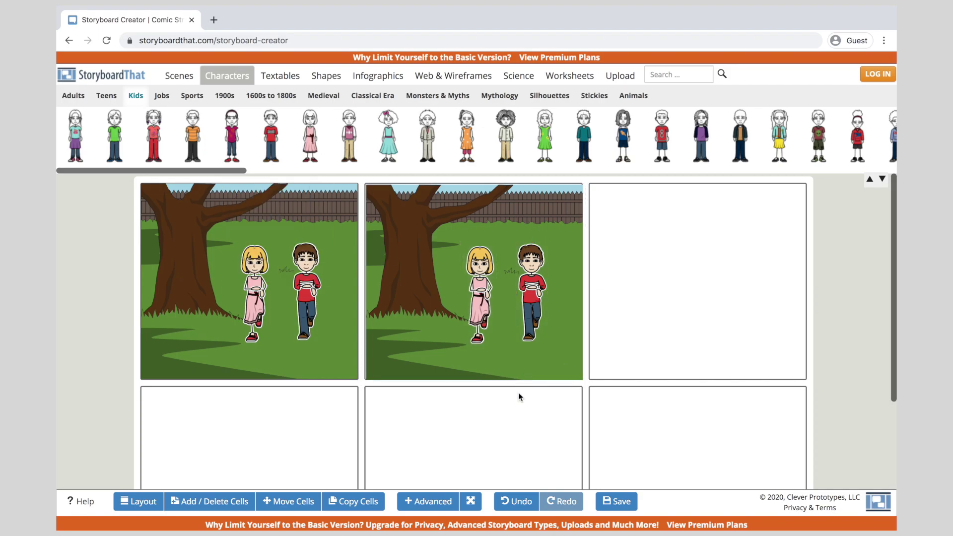
left_click(482, 306)
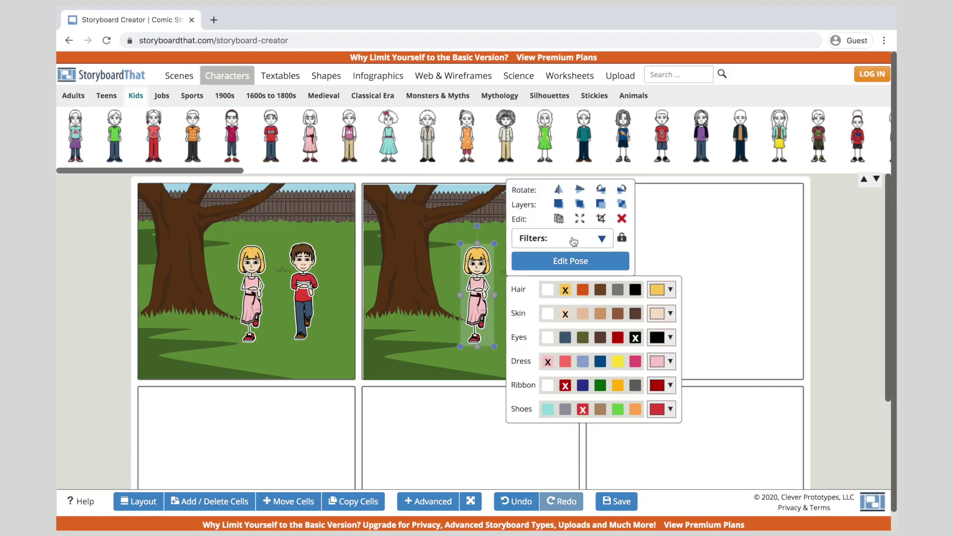
Step: Give the girl in cell 2 a shocked, wide-eyed expression and undo an accidental enlargement
left_click(587, 261)
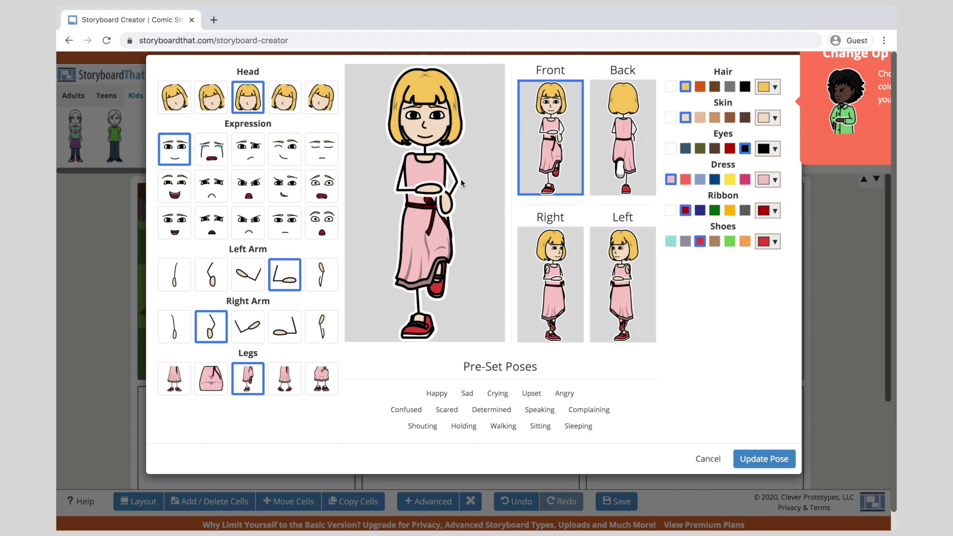
left_click(322, 188)
left_click(760, 457)
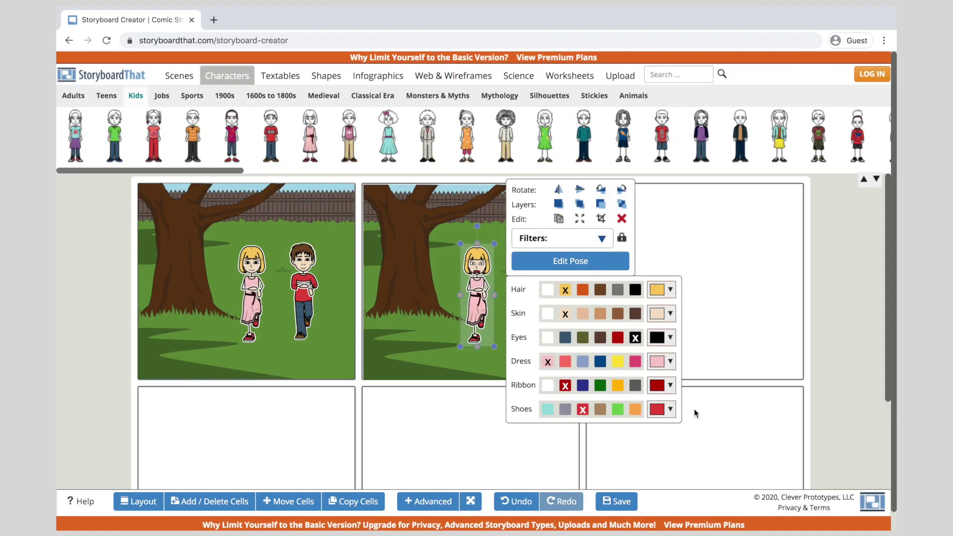
left_click(581, 220)
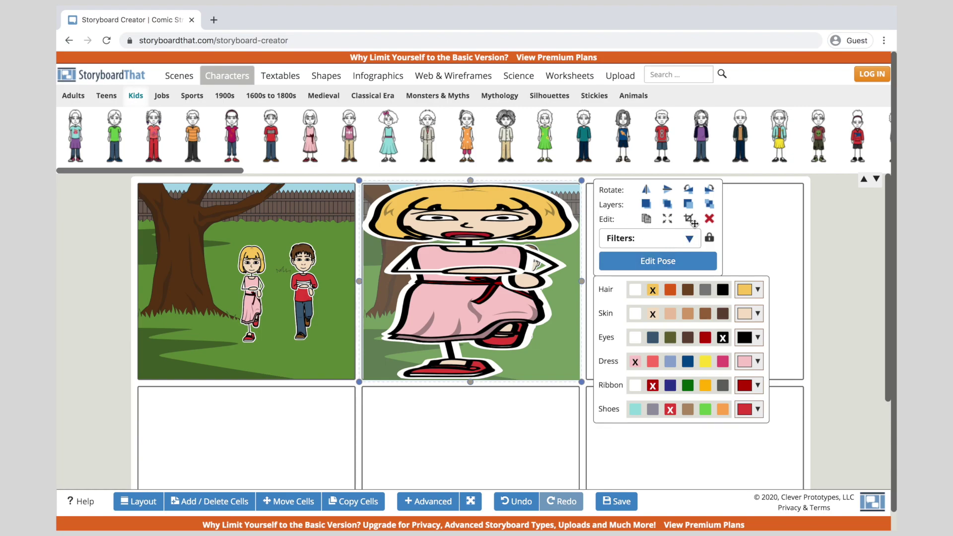
key("ctrl+z")
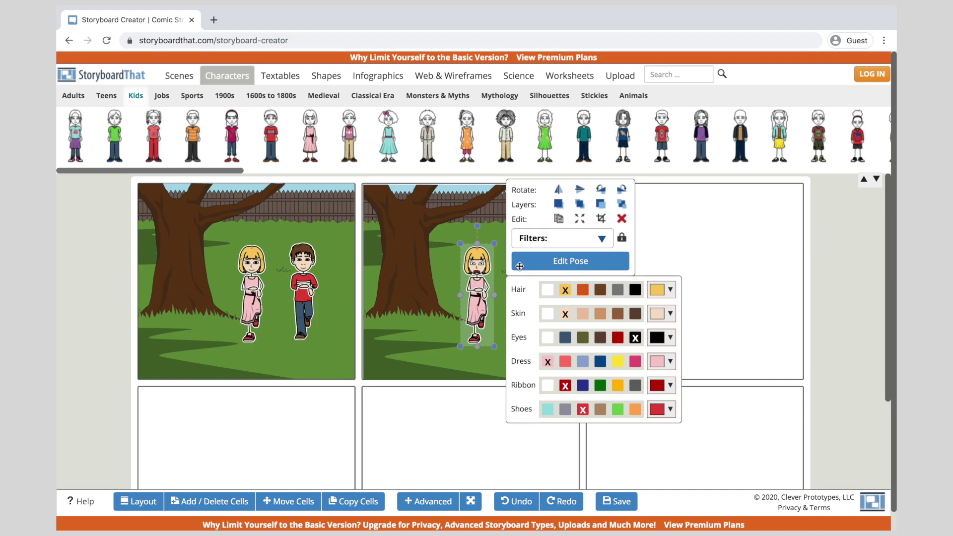
Step: Crop the girl in cell 2 so she ends at her skirt
left_click(603, 219)
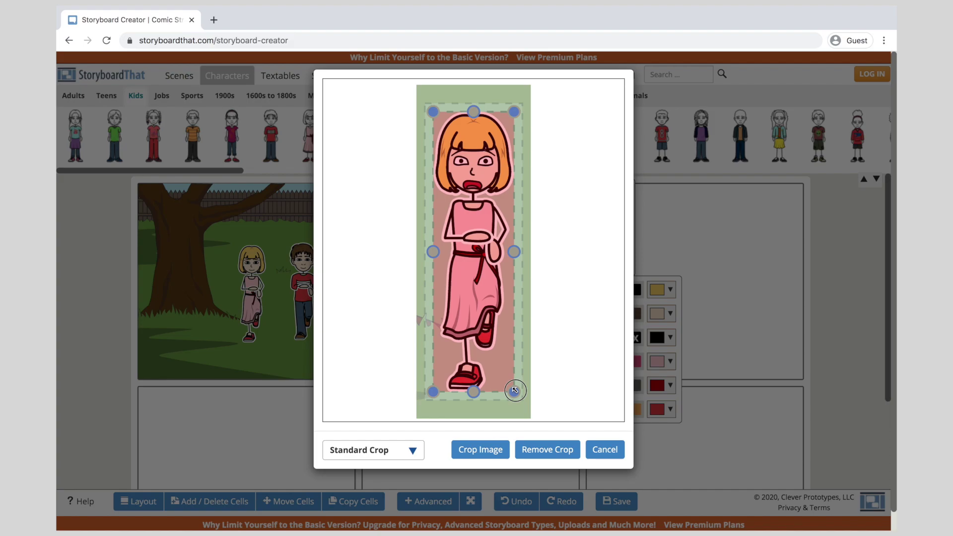
left_click_drag(514, 391, 521, 299)
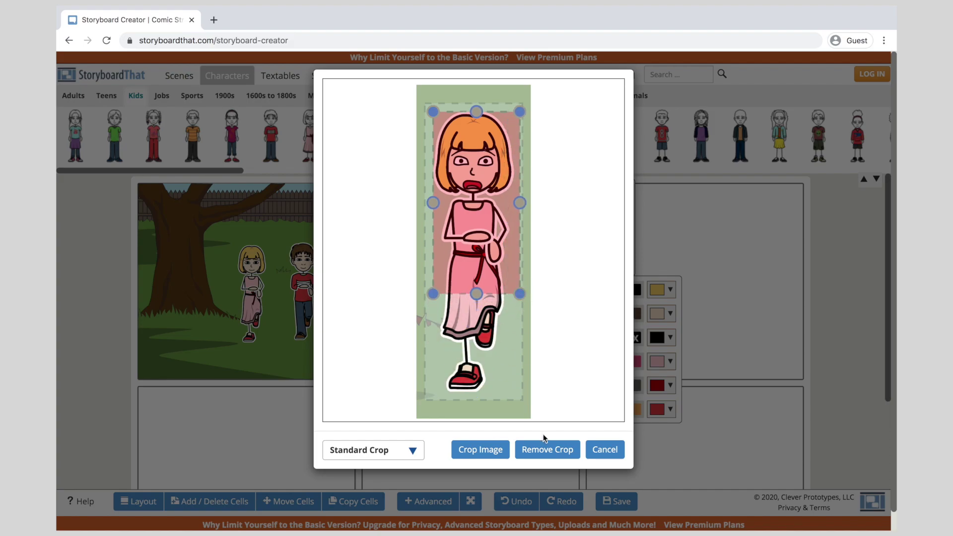
left_click(474, 450)
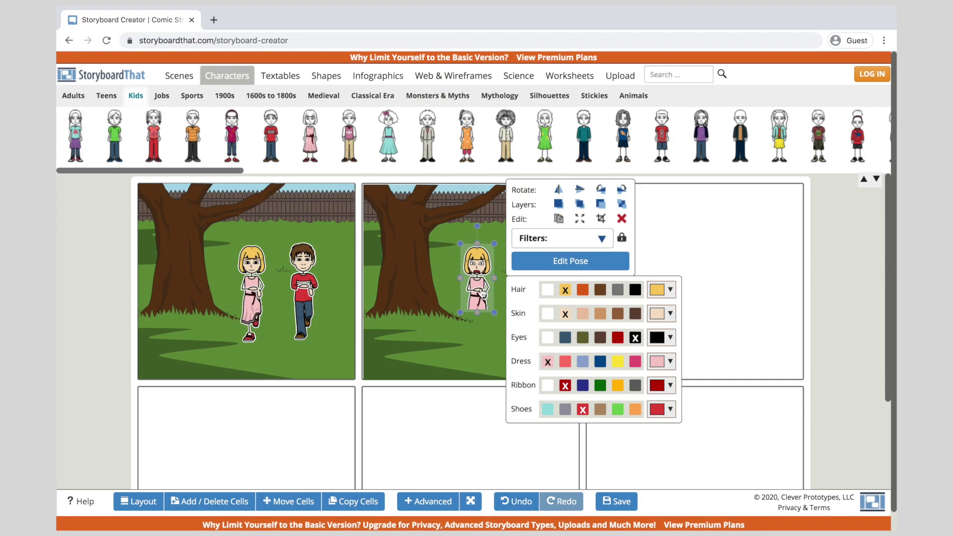
Step: Move the cropped girl down and enlarge her into a close-up at the cell's bottom
left_click_drag(480, 292, 467, 364)
left_click_drag(486, 313, 531, 262)
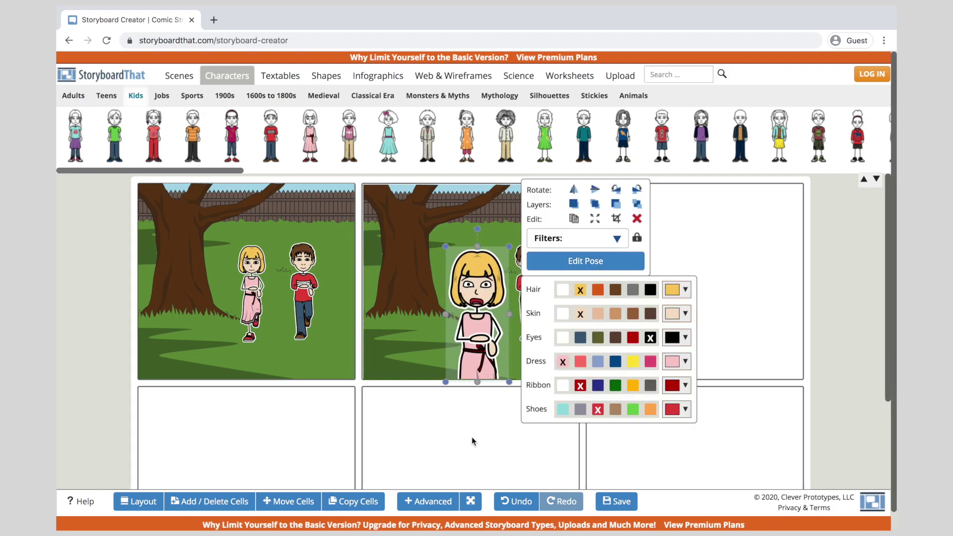
left_click(472, 440)
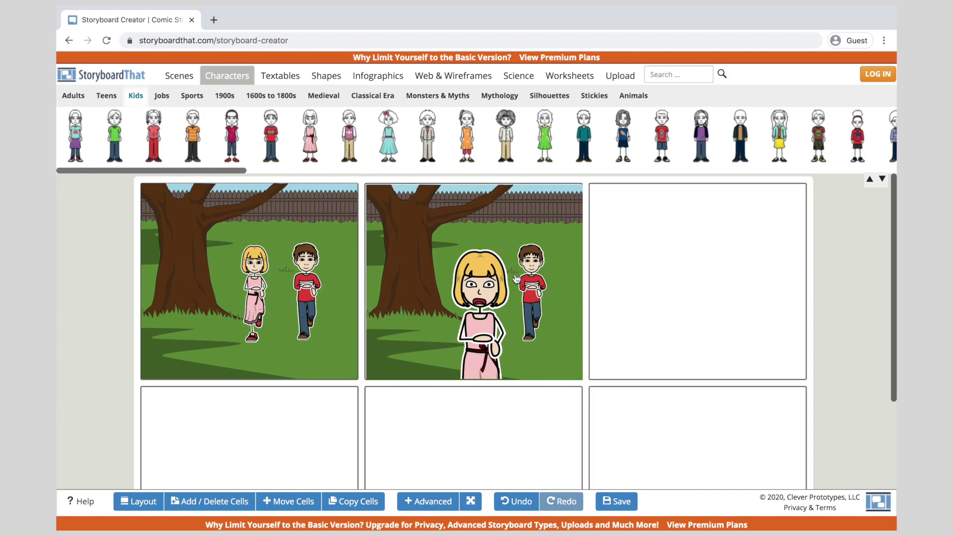
scroll(517, 279, "down", 2)
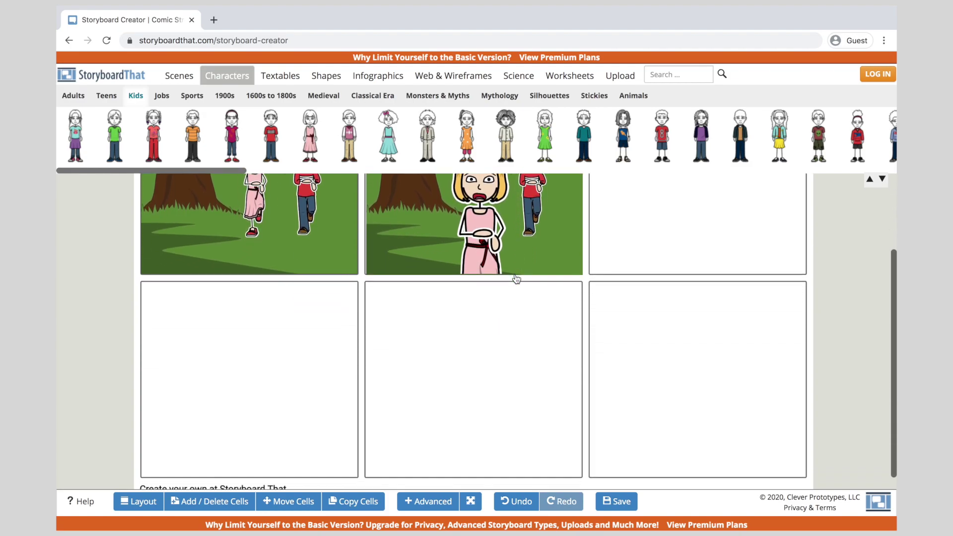
scroll(517, 280, "up", 2)
Step: Switch to the My Account window to view the finished six-cell 'Dinosaur Doritos Commercial' storyboard
mouse_move(314, 8)
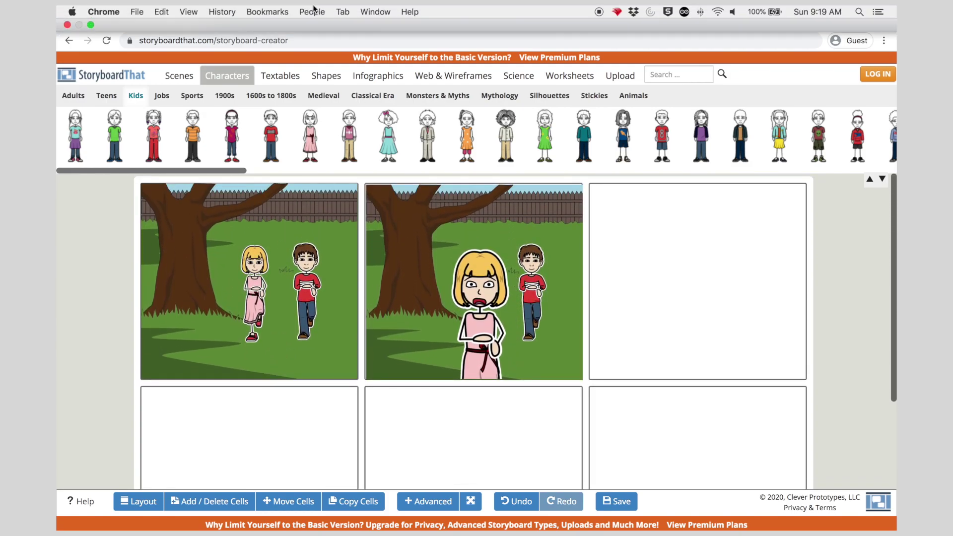
left_click(379, 11)
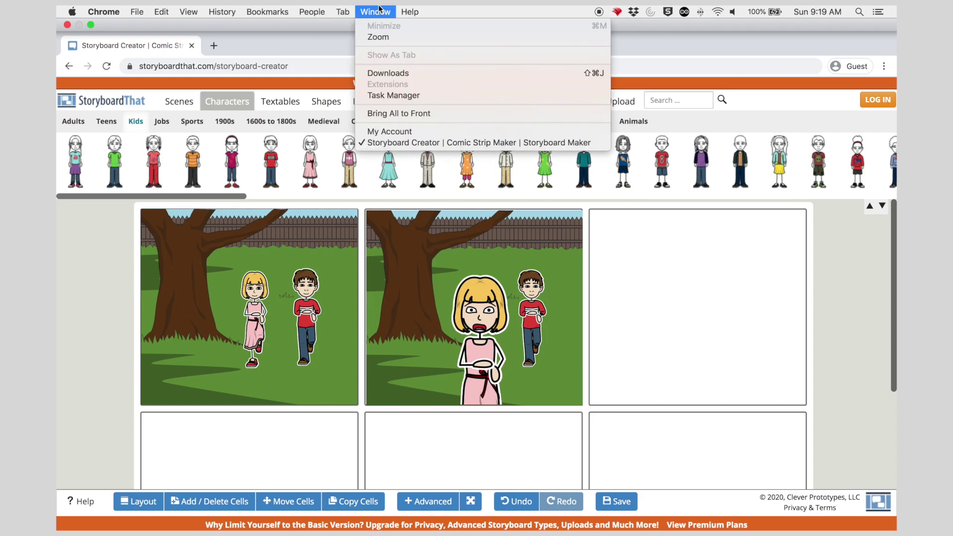
left_click(416, 132)
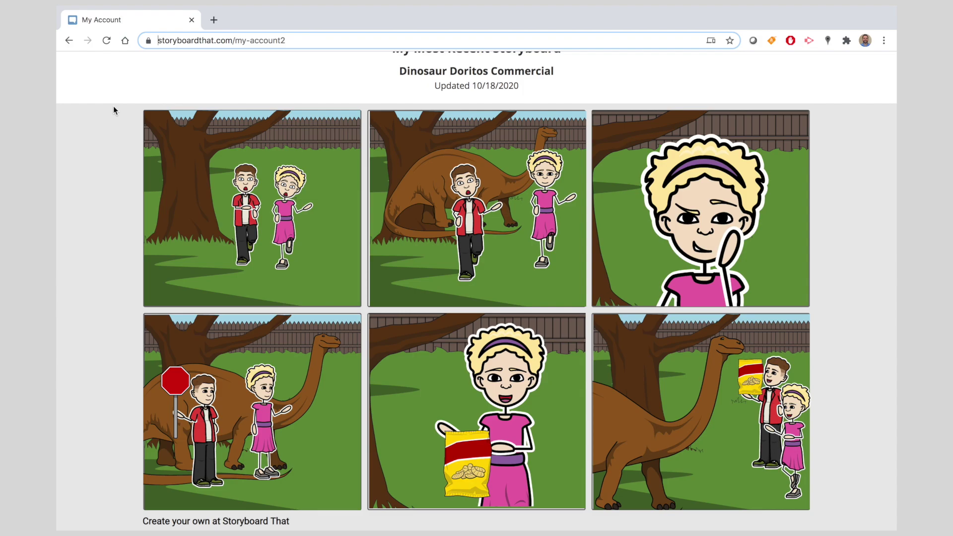
scroll(497, 298, "down", 1)
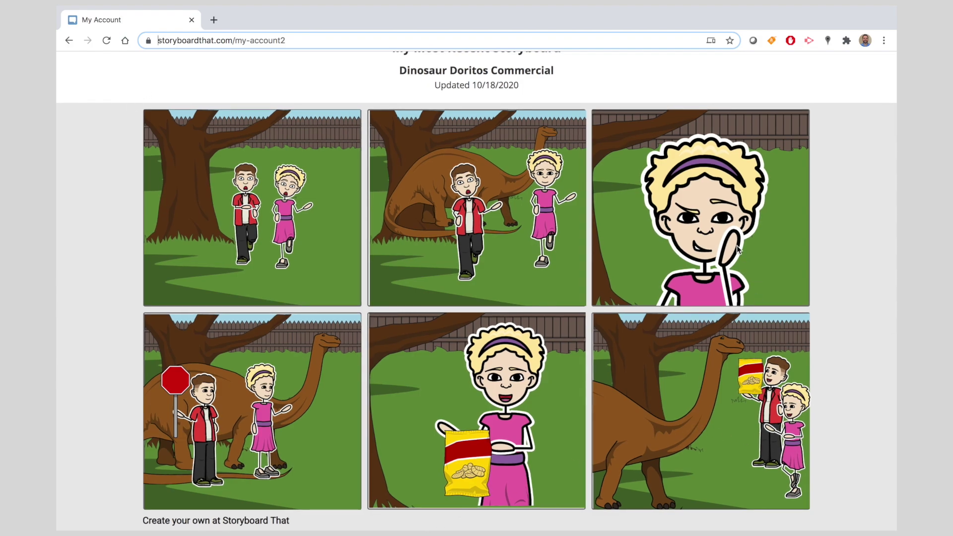